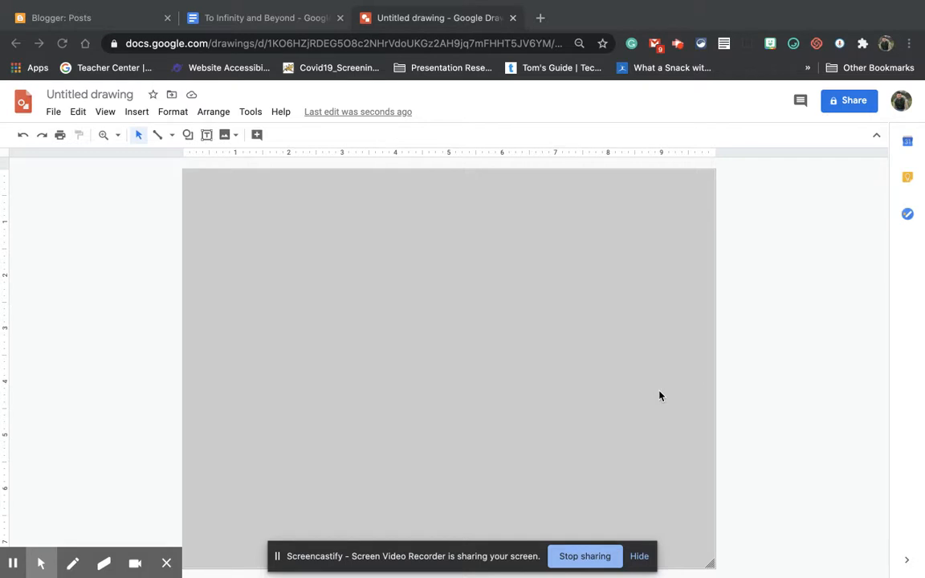
# - Insert the orange sports car from a web image search for "car", shrunk to under half size in the canvas's right half
pyautogui.click(137, 113)
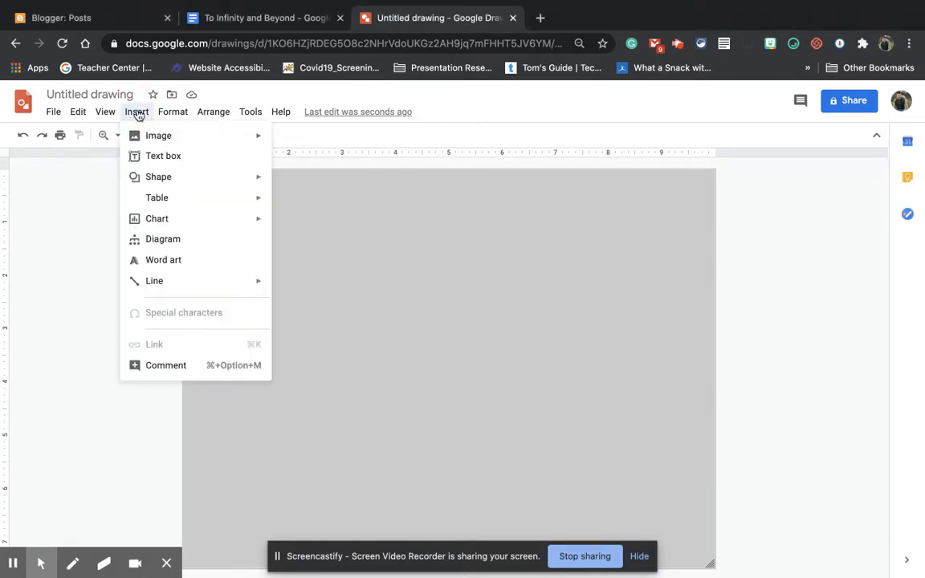
pyautogui.moveTo(138, 134)
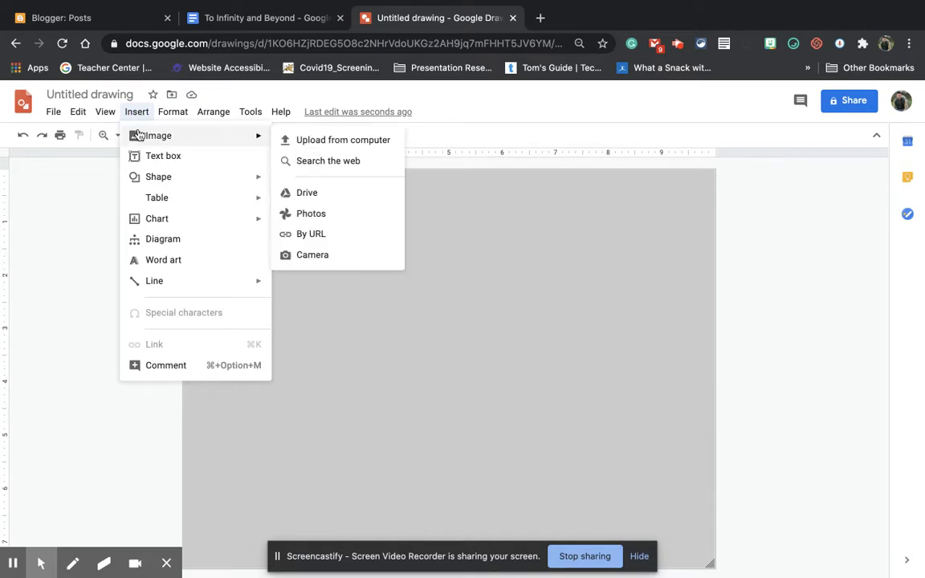
pyautogui.click(335, 164)
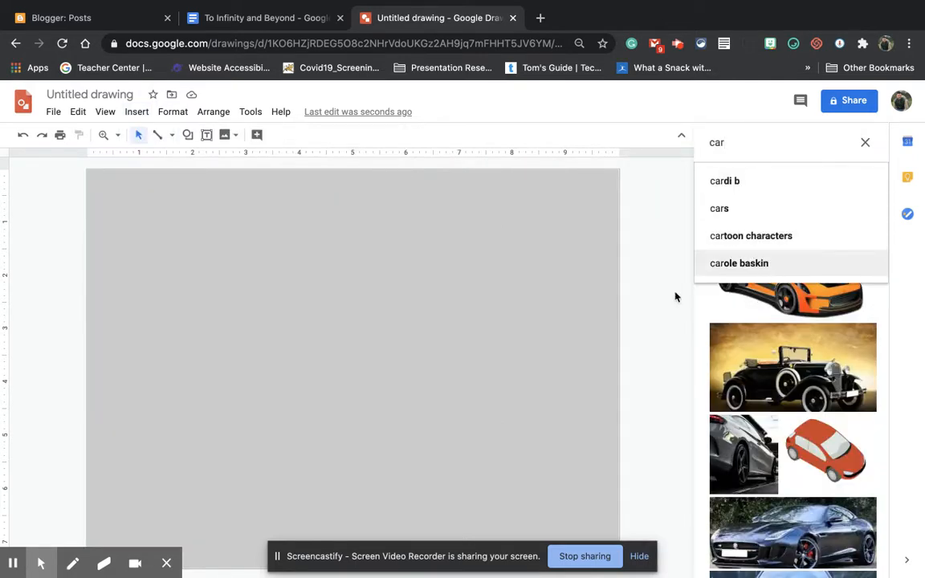
pyautogui.click(774, 299)
pyautogui.click(774, 298)
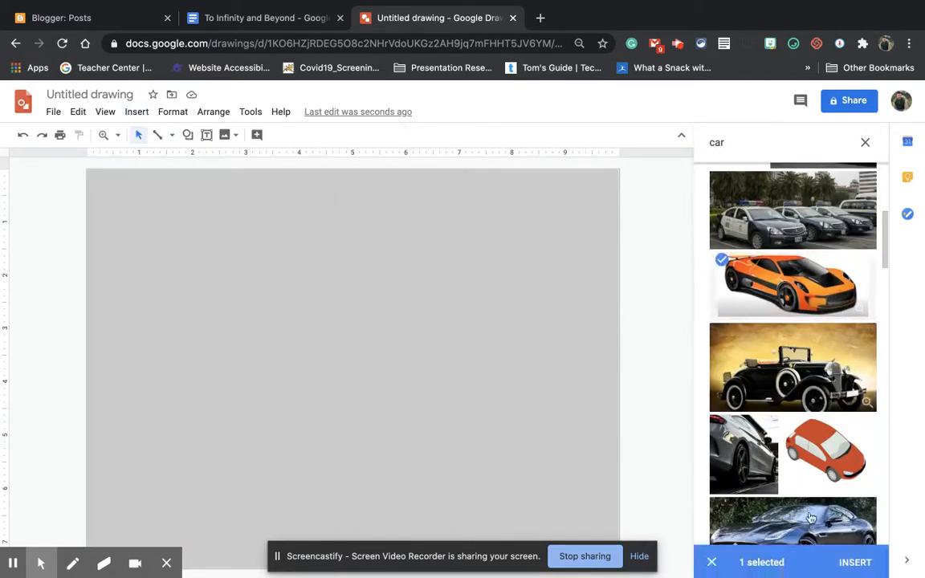
pyautogui.click(856, 562)
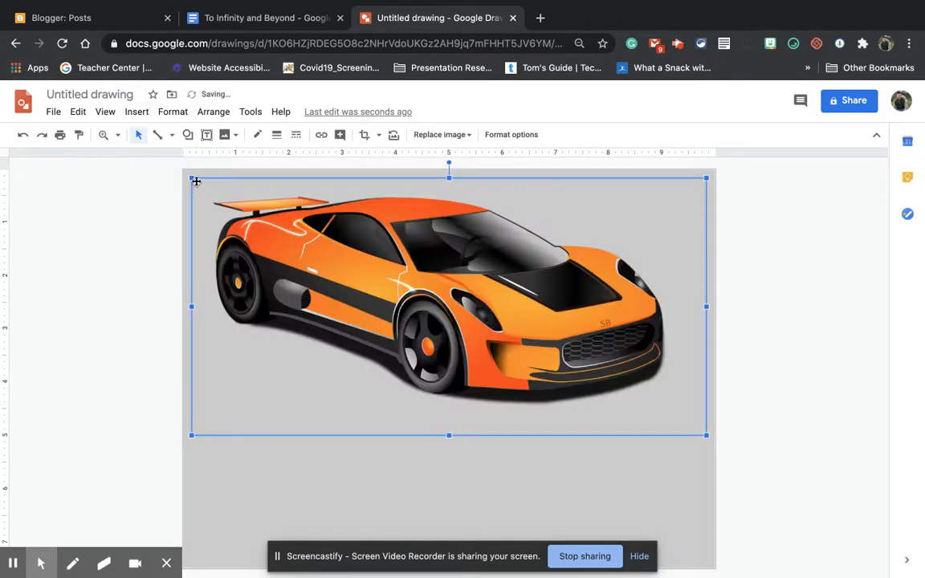
pyautogui.moveTo(192, 178); pyautogui.dragTo(479, 322)
pyautogui.moveTo(604, 382); pyautogui.dragTo(577, 311)
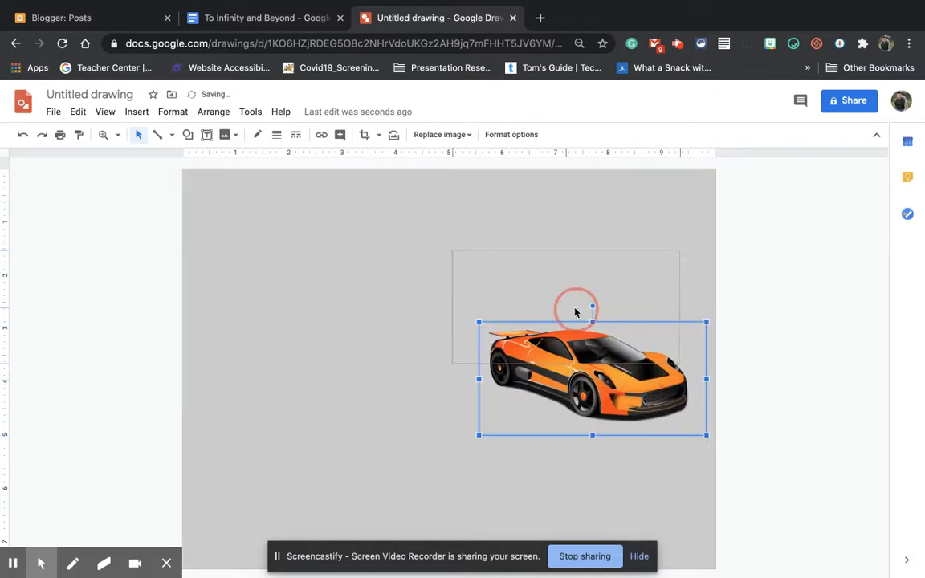
# - Search the web images for "dog" and insert the picture of the white puppy lying on wooden planks
pyautogui.click(146, 112)
pyautogui.click(314, 159)
pyautogui.click(751, 148)
pyautogui.doubleClick(742, 139)
pyautogui.write('dog')
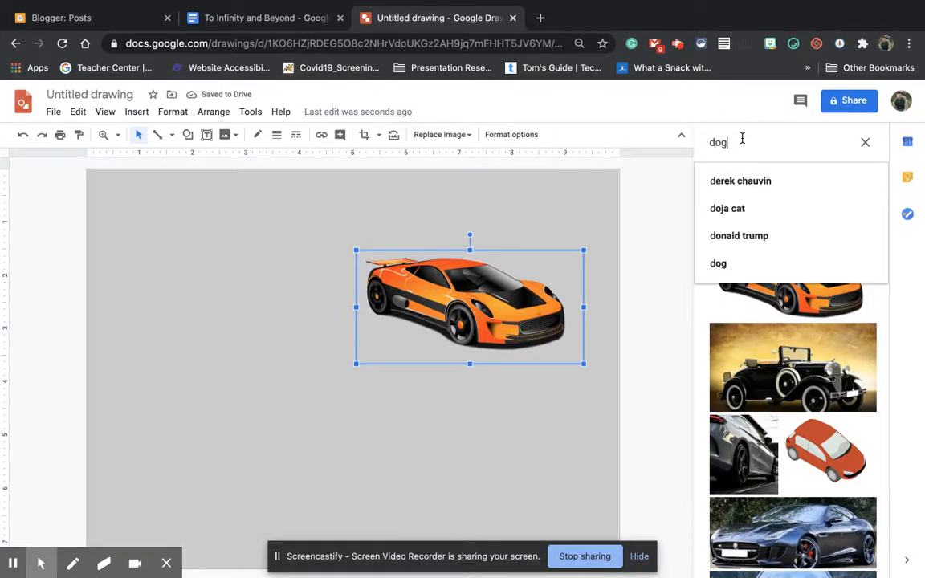
pyautogui.press('Return')
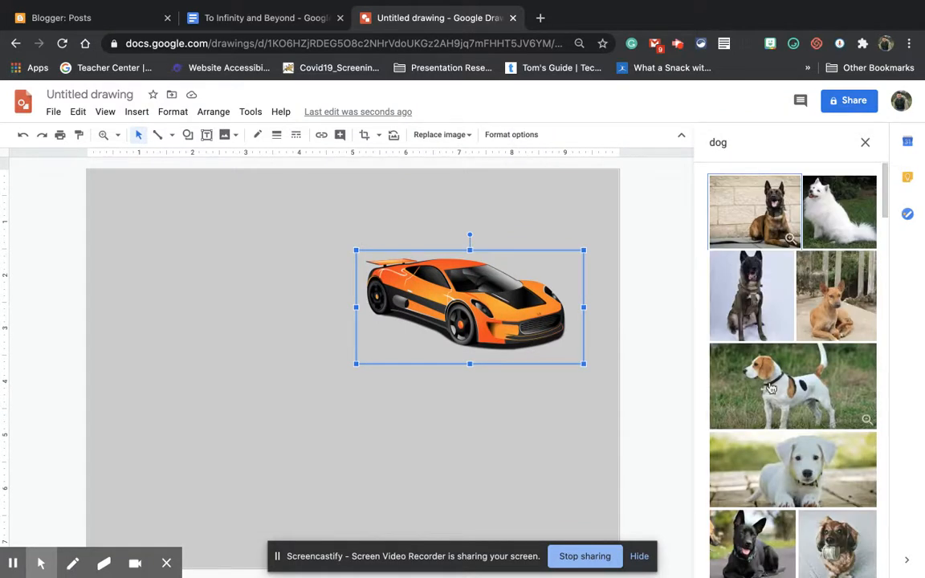
pyautogui.doubleClick(803, 469)
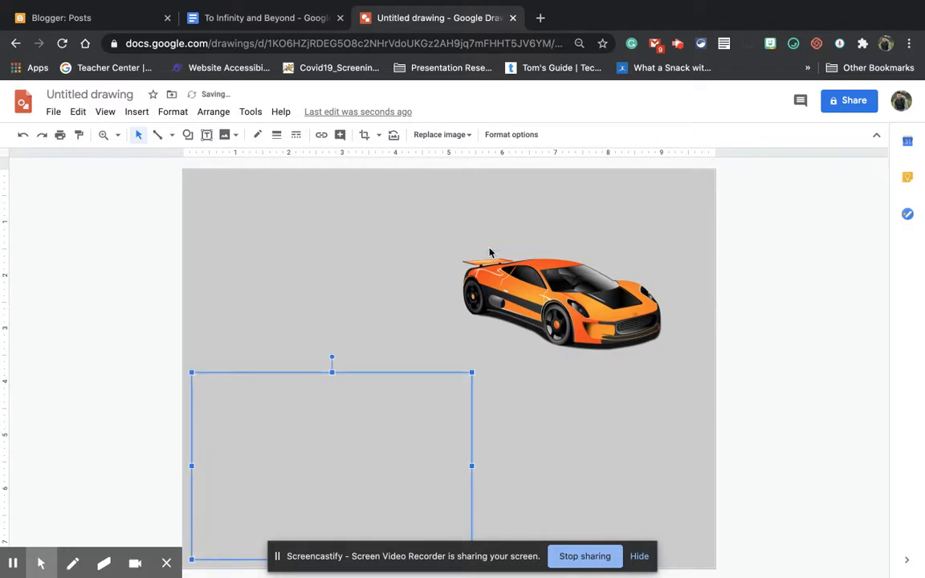
# - Shrink the puppy picture and arrange it side by side with the car, puppy on the left, across the middle of the canvas
pyautogui.moveTo(405, 423); pyautogui.dragTo(412, 301)
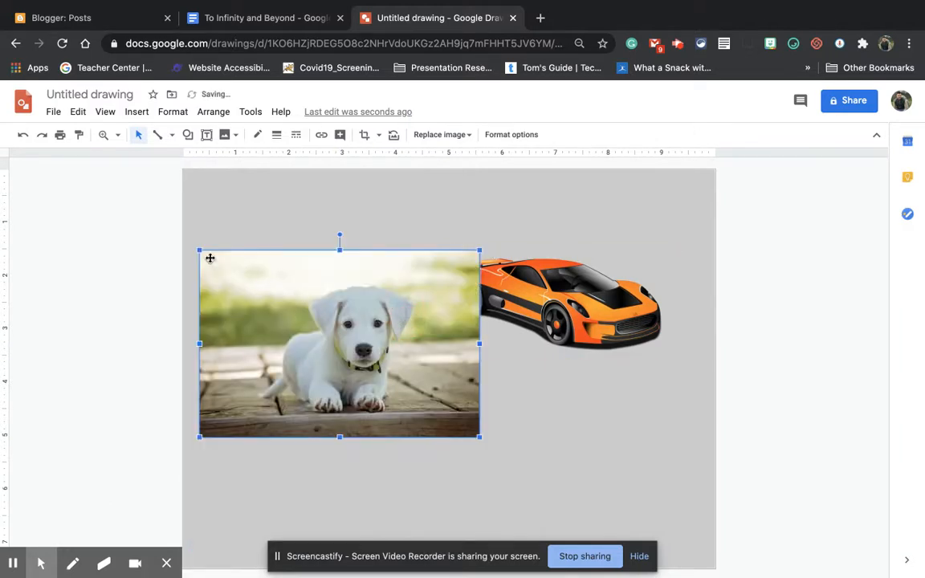
pyautogui.moveTo(201, 251); pyautogui.dragTo(318, 314)
pyautogui.moveTo(424, 378); pyautogui.dragTo(374, 327)
pyautogui.click(574, 312)
pyautogui.moveTo(574, 312); pyautogui.dragTo(580, 326)
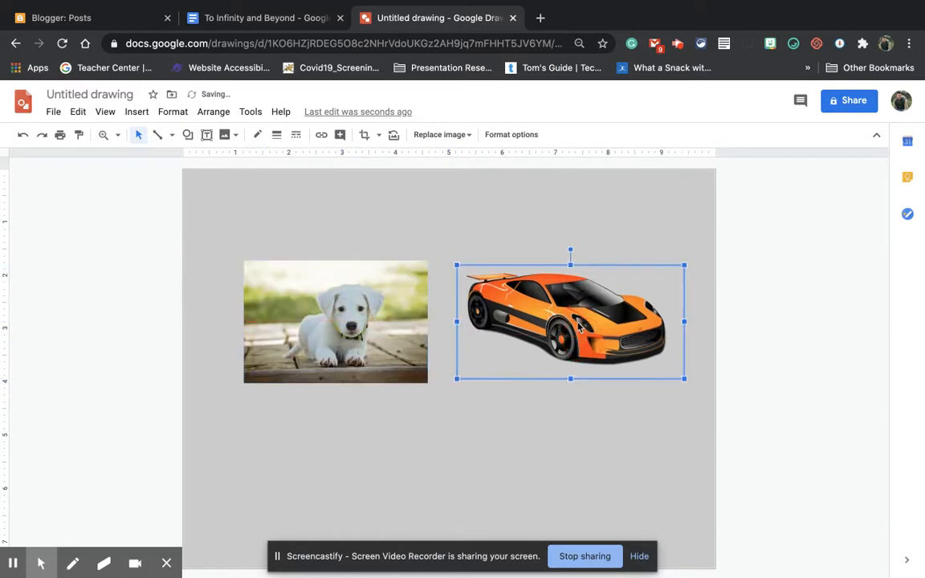
pyautogui.click(567, 413)
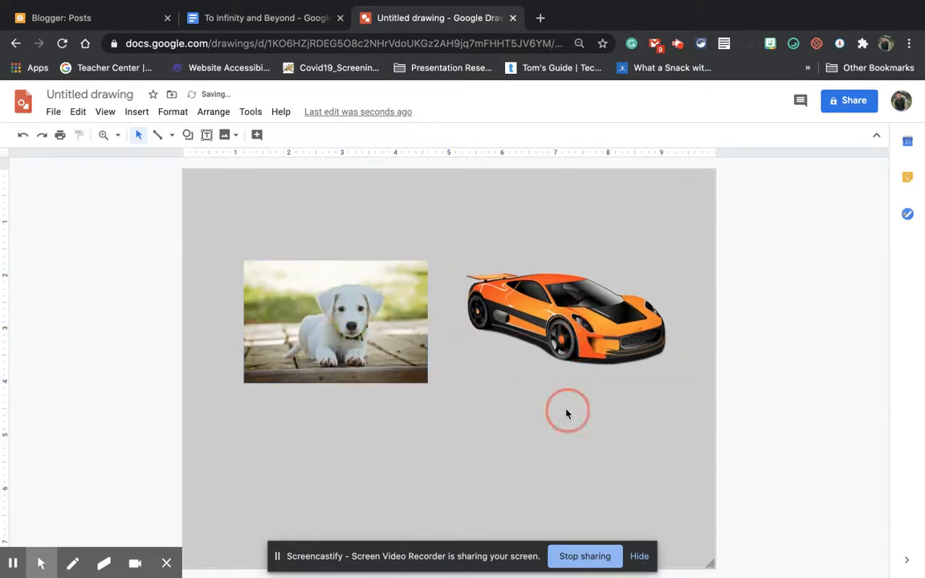
# - Add a text box above the pictures reading "Directions: Drag and drop the proper word under the picture."
pyautogui.click(206, 135)
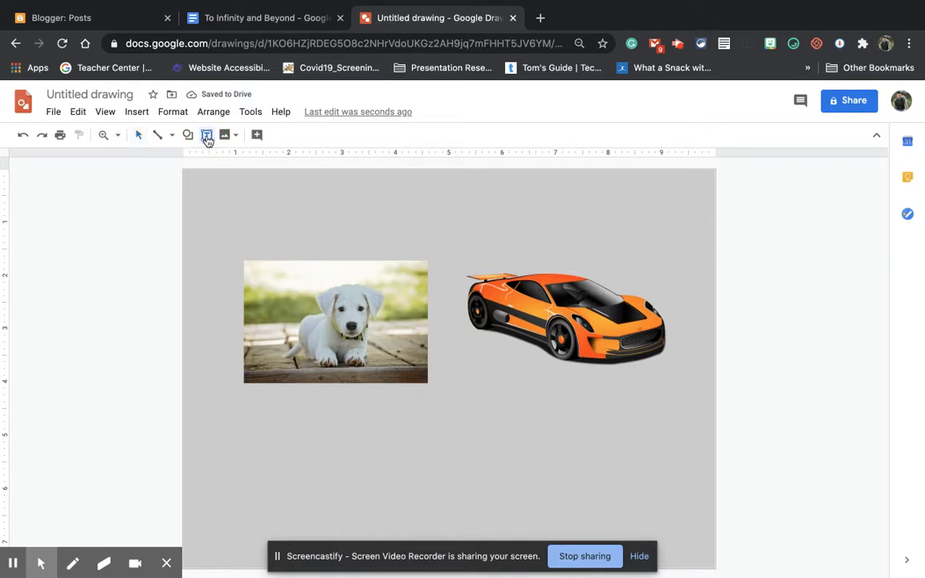
pyautogui.click(219, 213)
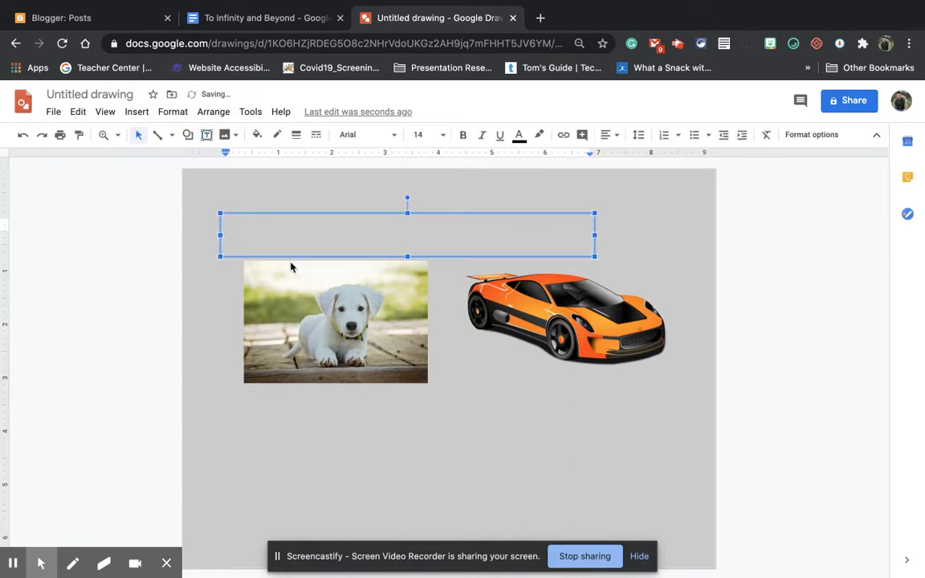
pyautogui.write('Directions: Drag and ')
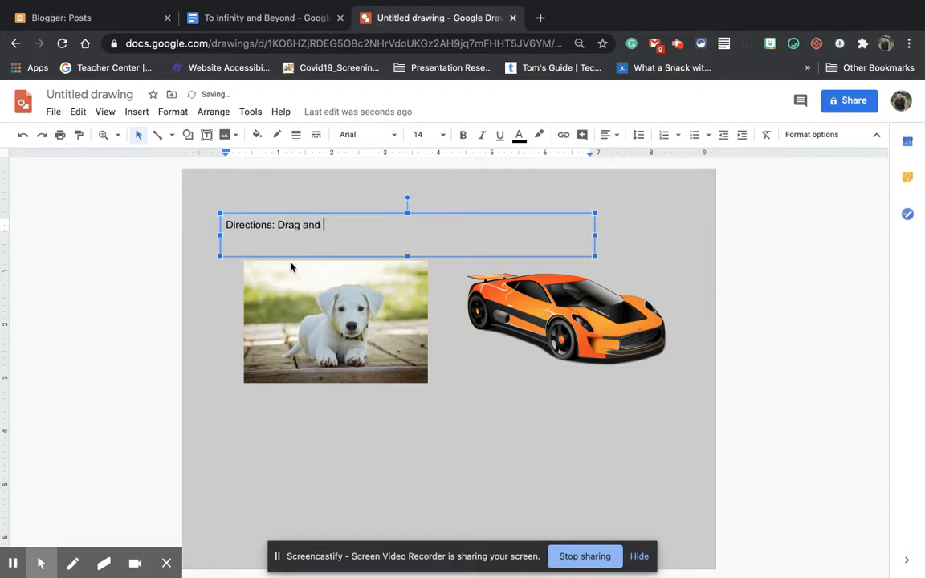
pyautogui.write('drop the proper word und')
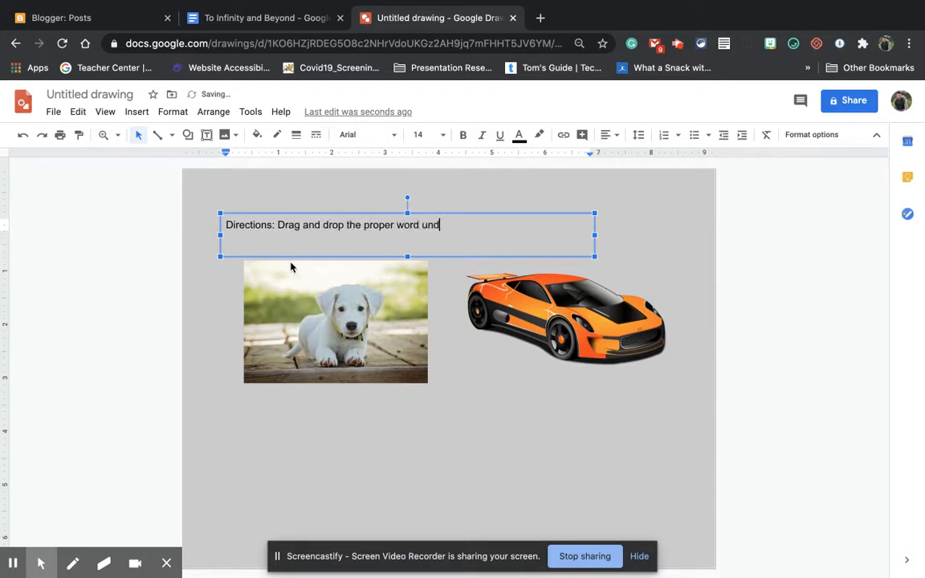
pyautogui.write('er the picture.')
pyautogui.click(468, 341)
pyautogui.click(480, 456)
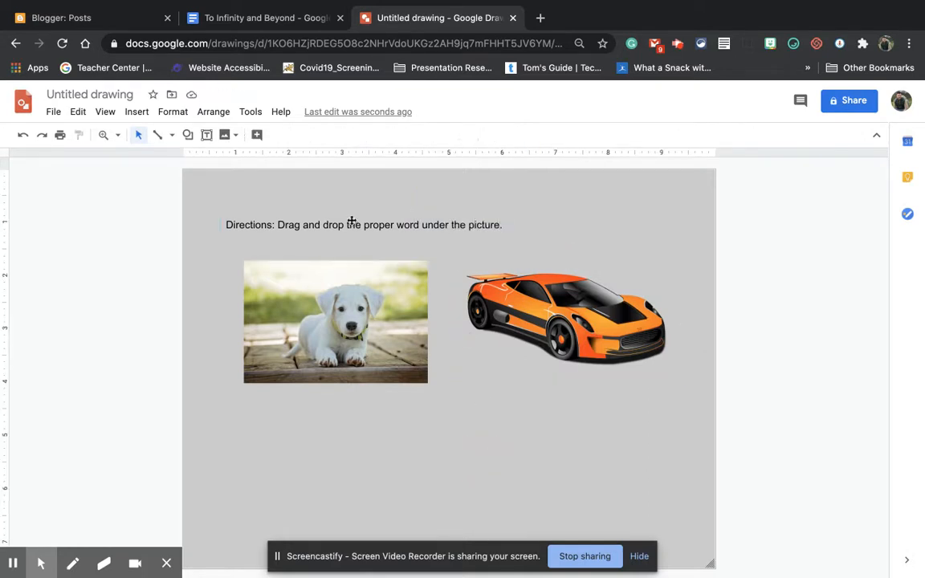
# - Insert word art reading "Drag and Drop Activity"
pyautogui.click(130, 112)
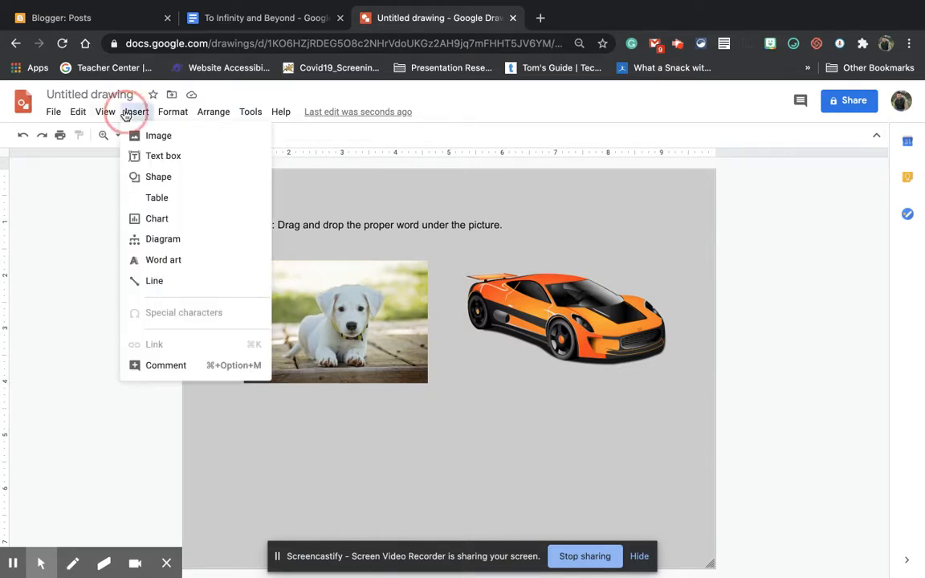
pyautogui.click(151, 260)
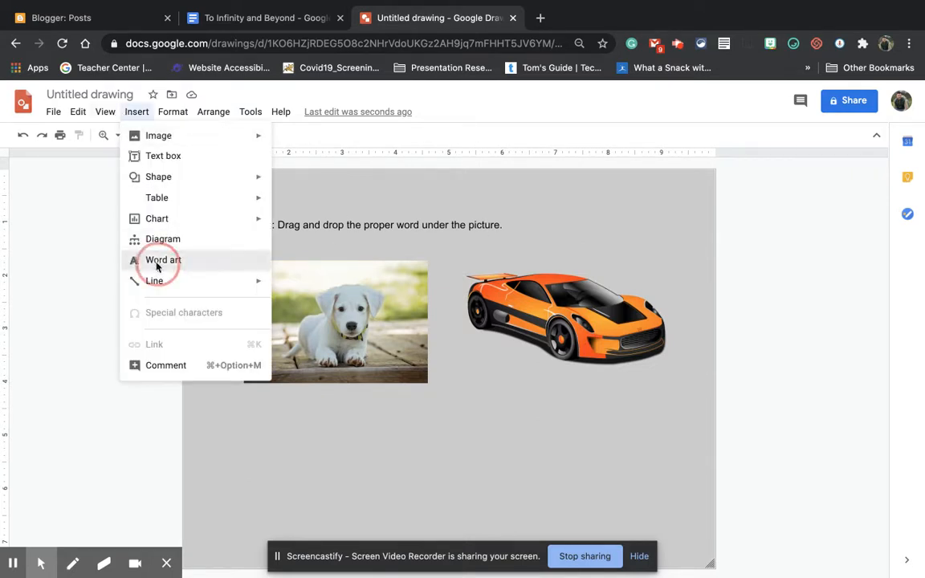
pyautogui.write('Drag and Dro')
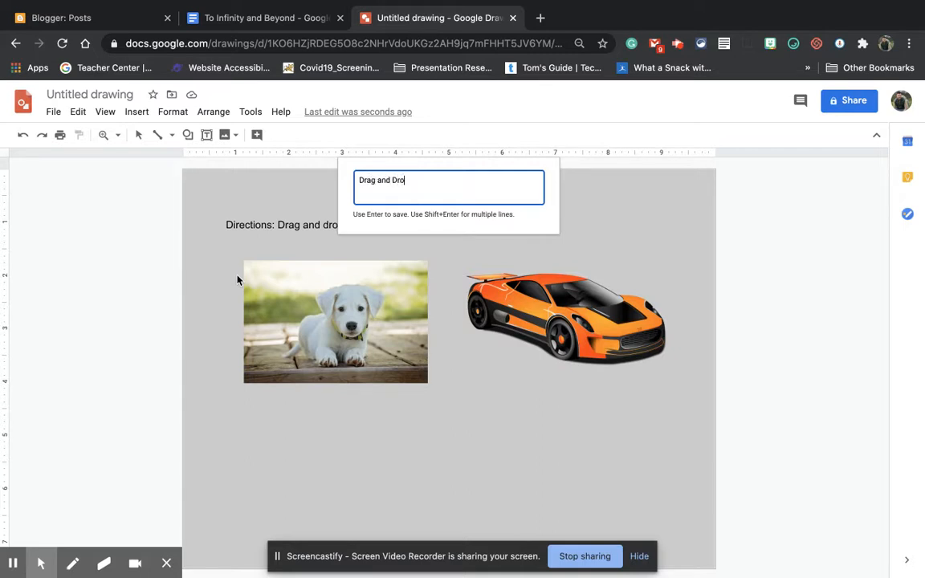
pyautogui.press('Return')
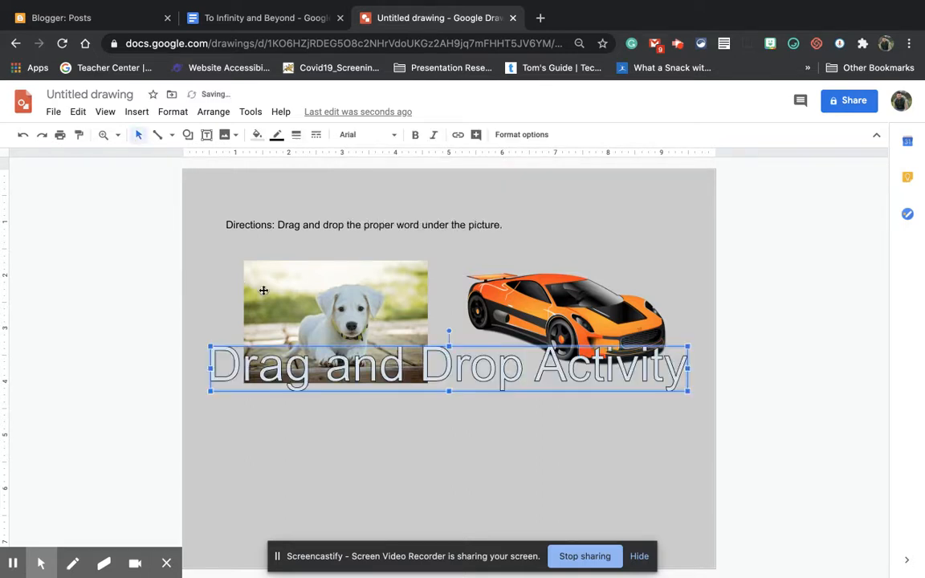
# - Set the word art's font to Acme and its fill to a solid light yellow
pyautogui.click(354, 135)
pyautogui.click(361, 211)
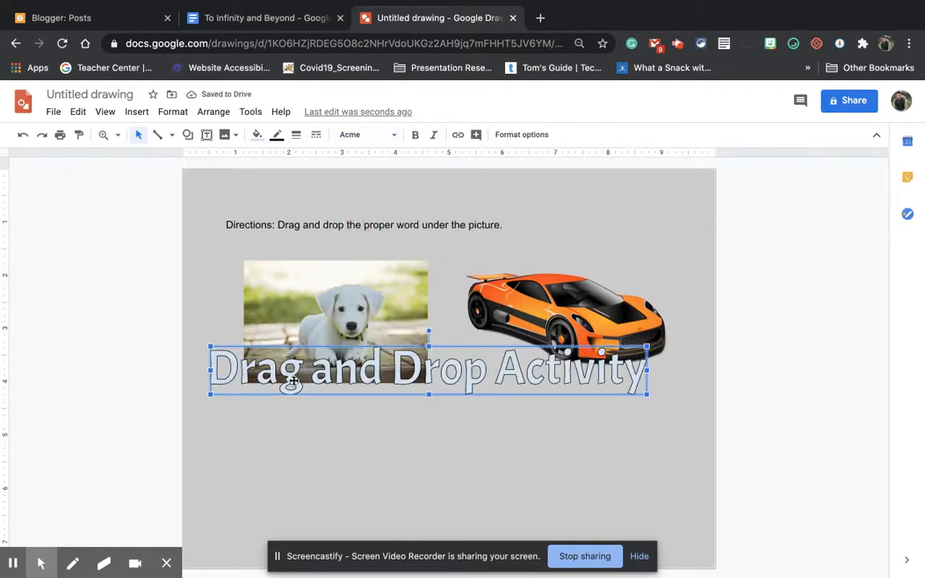
pyautogui.click(258, 143)
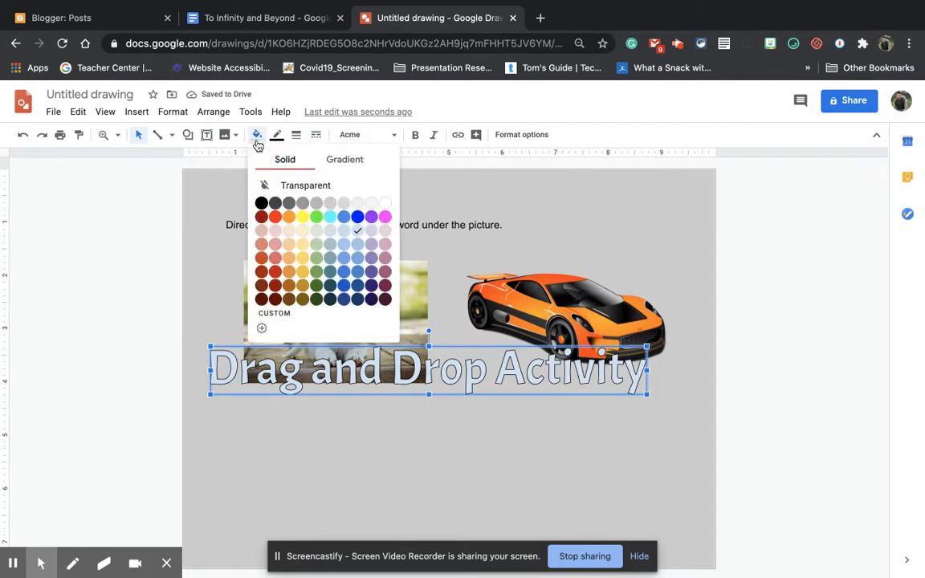
pyautogui.click(301, 250)
# - Shrink the word art and centre it as a title at the canvas's upper edge, above the directions
pyautogui.moveTo(210, 346); pyautogui.dragTo(378, 363)
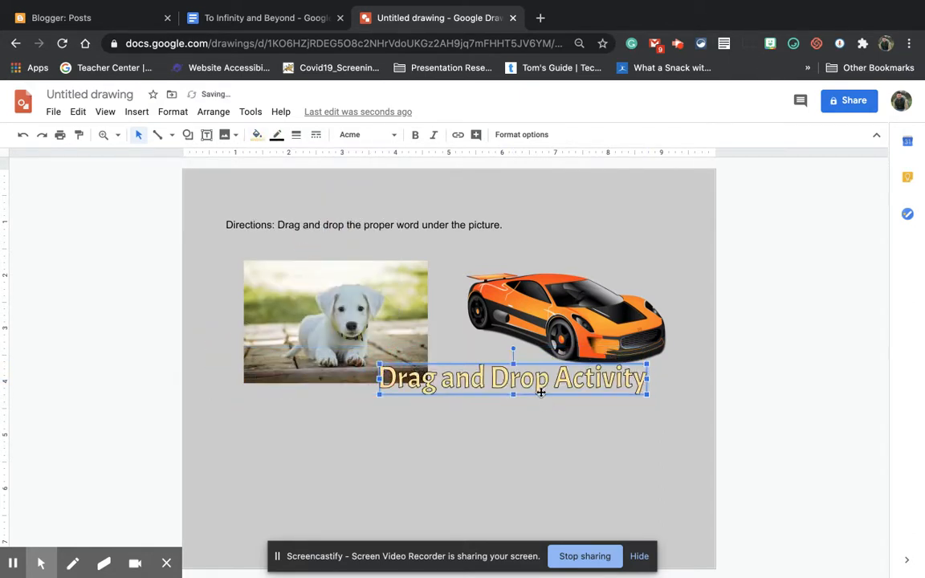
pyautogui.moveTo(526, 388); pyautogui.dragTo(459, 200)
pyautogui.click(474, 447)
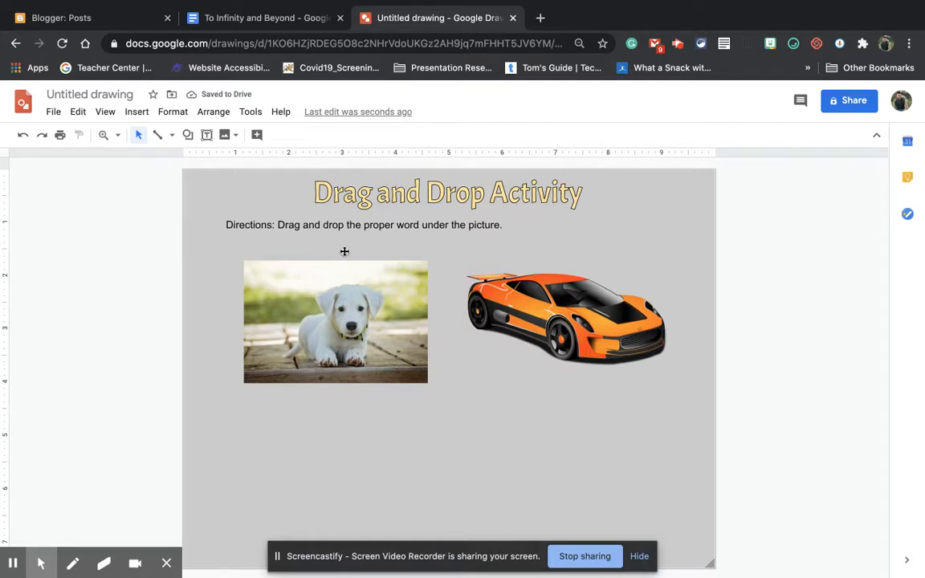
# - Draw a small rectangle in the blank area left of the canvas, level with the puppy picture, and label it "Dog"
pyautogui.click(187, 134)
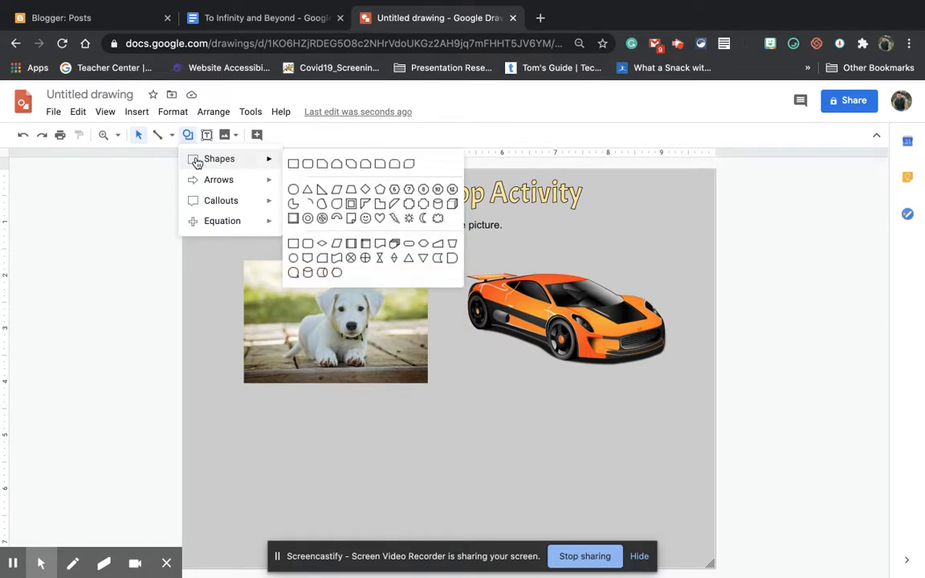
pyautogui.moveTo(257, 160)
pyautogui.click(294, 162)
pyautogui.moveTo(60, 291); pyautogui.dragTo(155, 330)
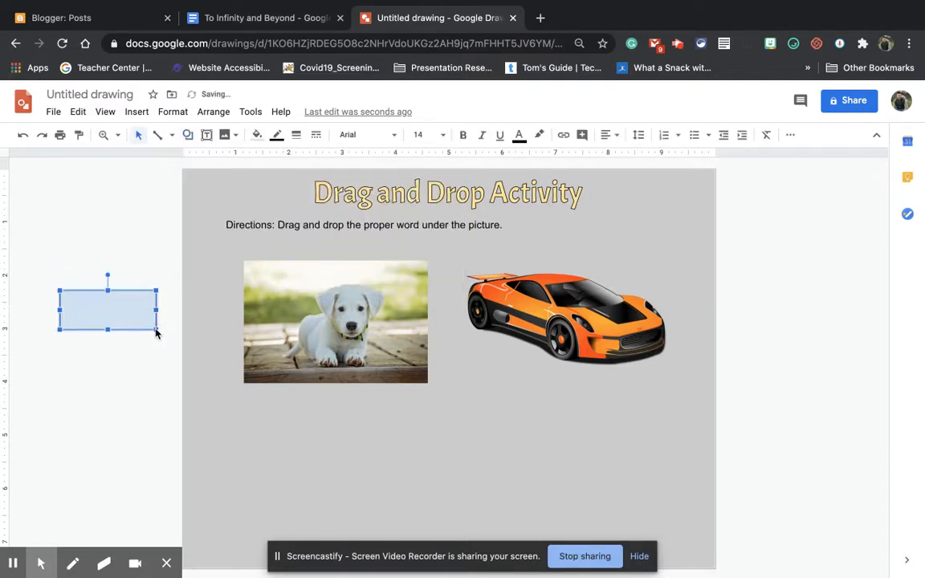
pyautogui.write('Dog')
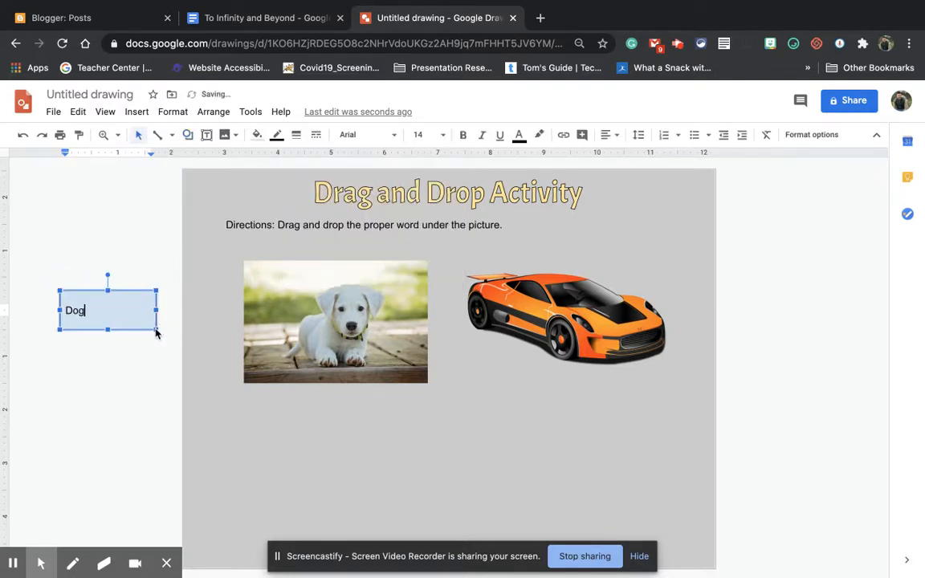
# - Format the "Dog" label as centred, bold text at size 18
pyautogui.doubleClick(103, 309)
pyautogui.click(611, 135)
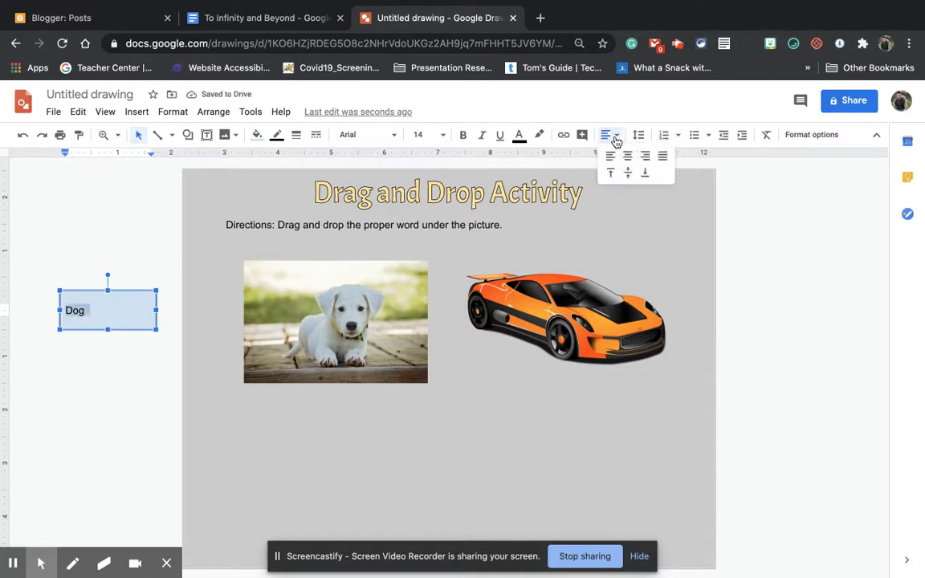
pyautogui.click(628, 158)
pyautogui.click(463, 136)
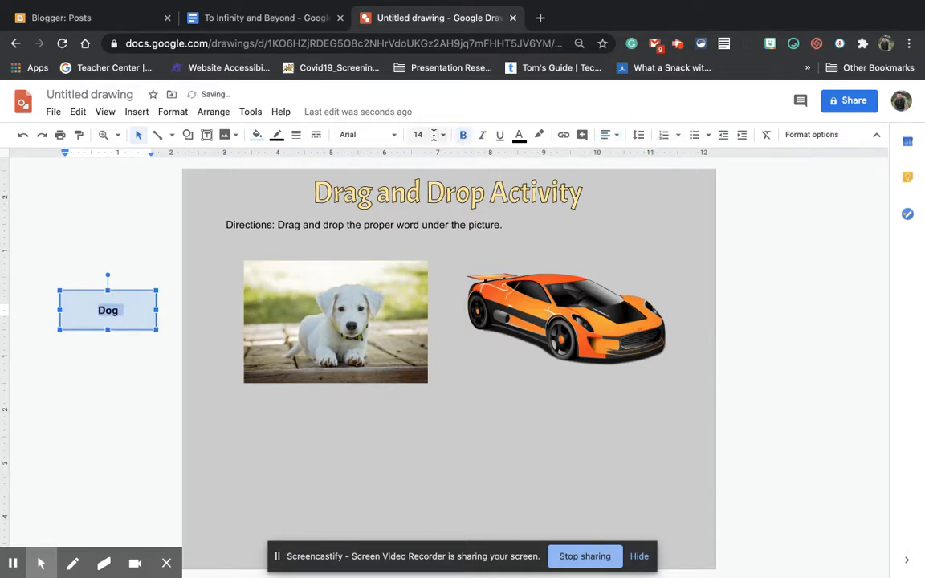
pyautogui.click(434, 135)
pyautogui.click(422, 325)
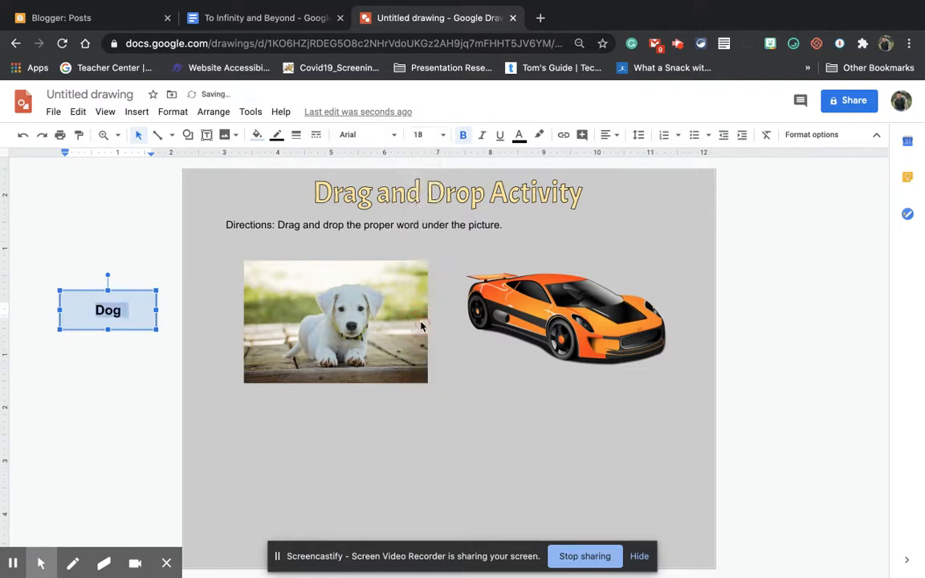
pyautogui.click(130, 358)
# - Copy the "Dog" rectangle and place the duplicate just below the original, outside the canvas
pyautogui.click(154, 304)
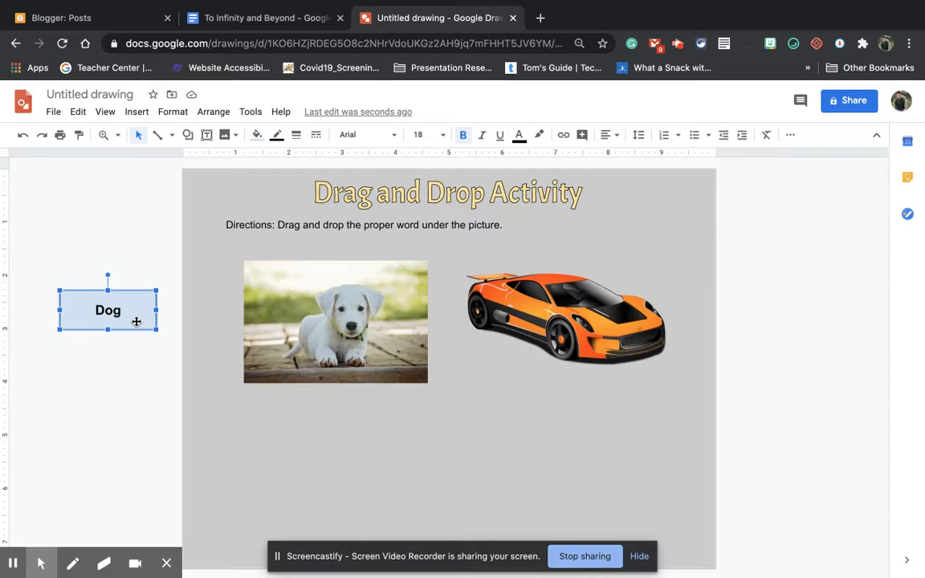
pyautogui.click(78, 113)
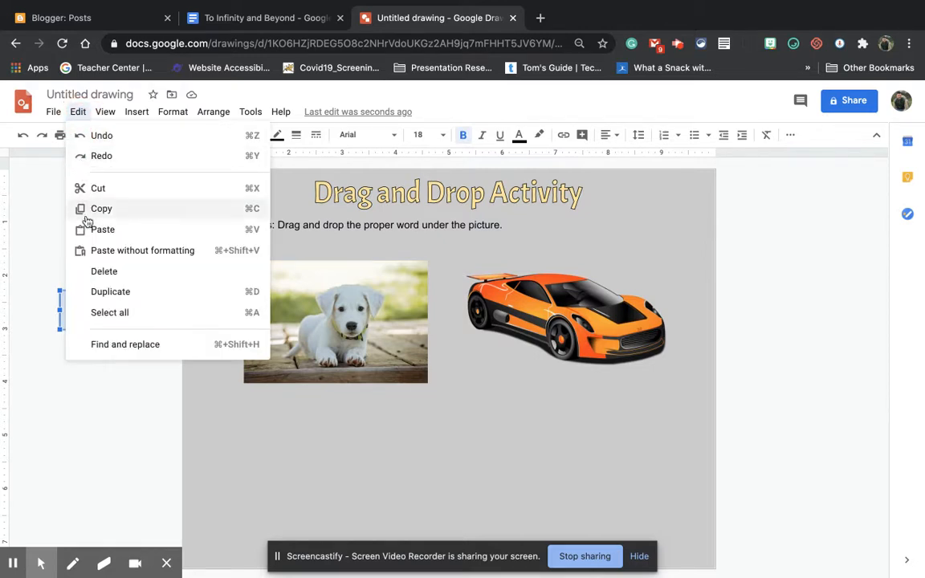
pyautogui.click(115, 456)
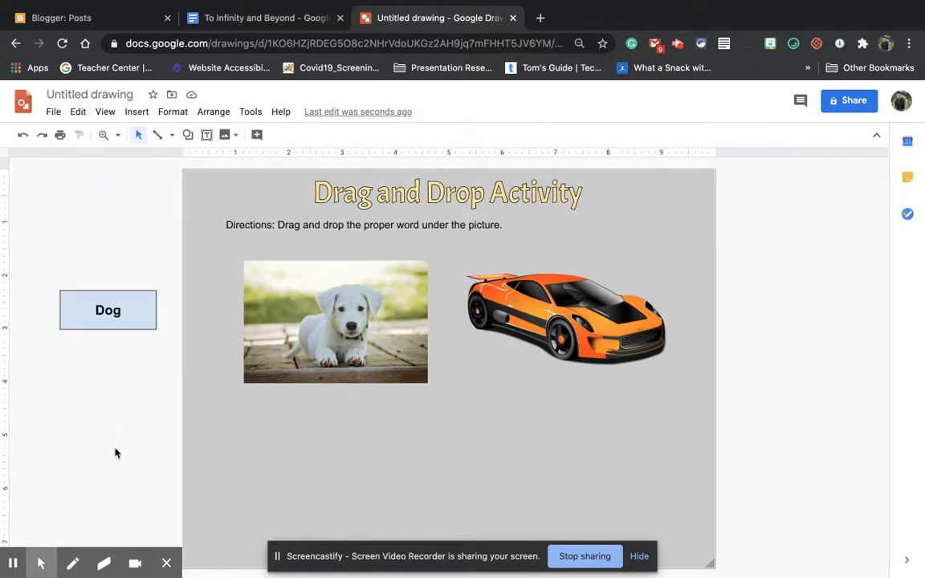
pyautogui.hotkey('ctrl', 'v')
pyautogui.moveTo(134, 299); pyautogui.dragTo(127, 354)
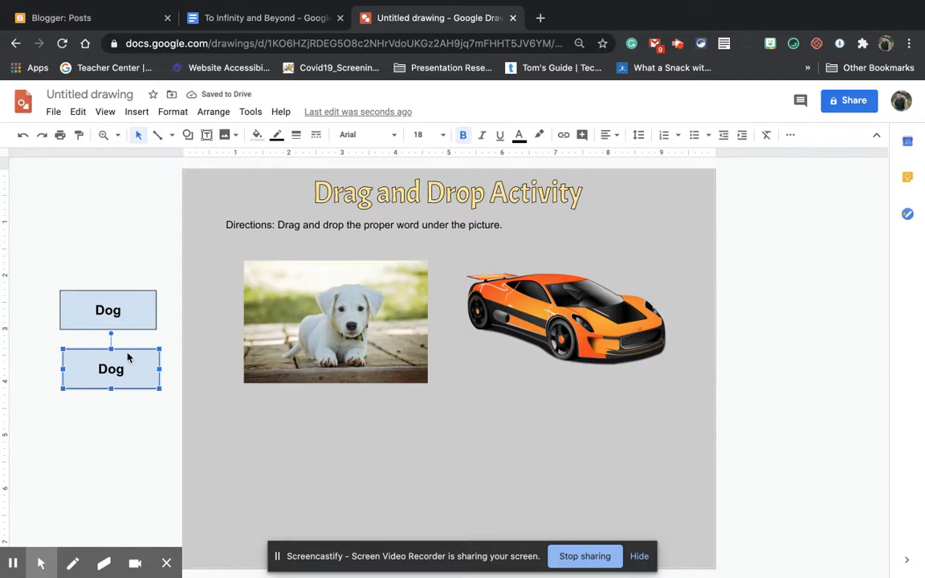
# - Change the text of the duplicated rectangle below the "Dog" label to "Car"
pyautogui.click(110, 368)
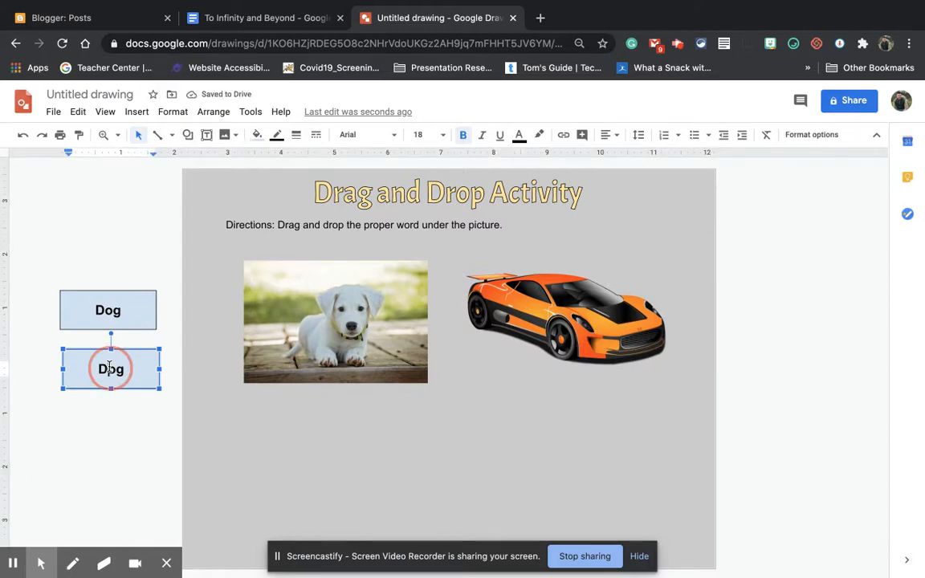
pyautogui.doubleClick(110, 367)
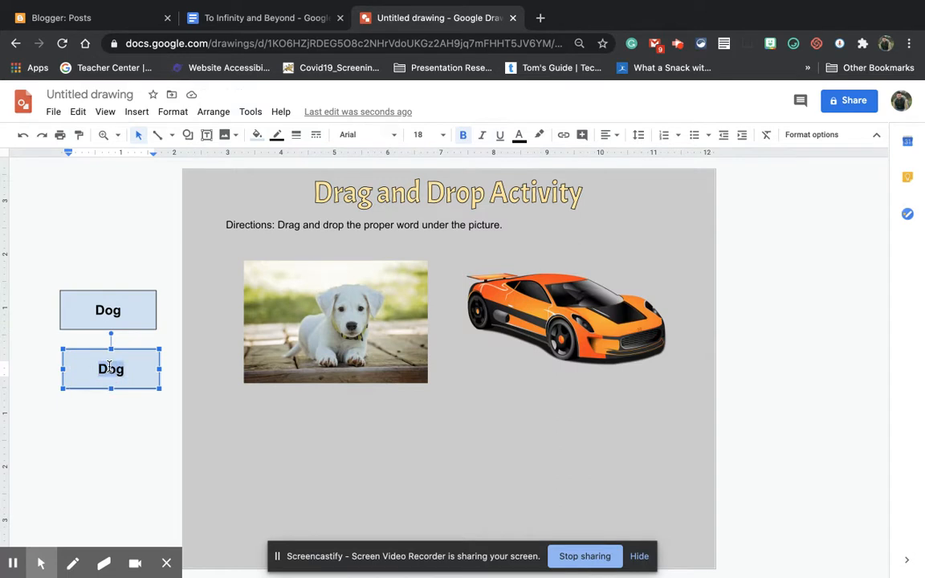
pyautogui.write('Car')
pyautogui.click(139, 481)
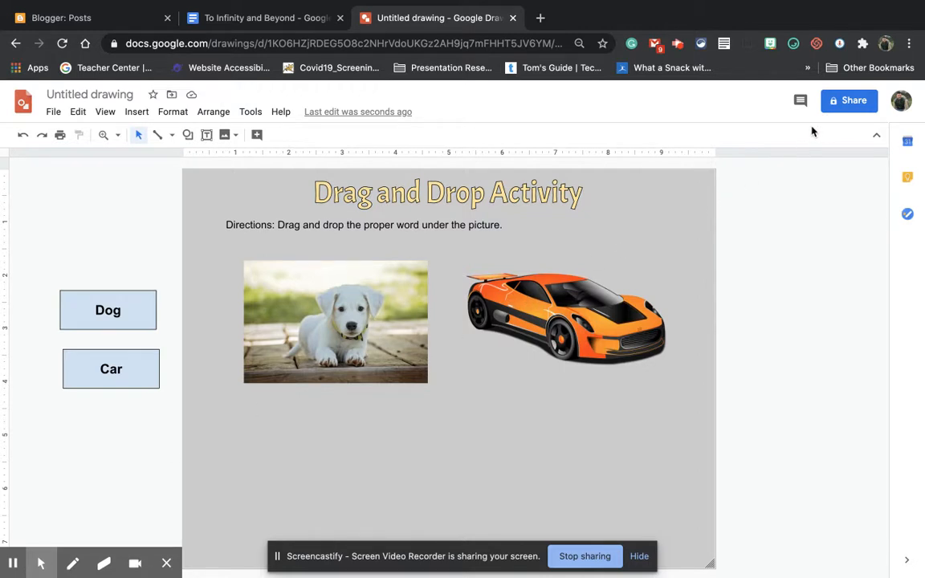
# - Switch to Google Classroom in a new browser tab and open the classwork of the May 15 sample class
pyautogui.click(540, 18)
pyautogui.write('clas')
pyautogui.press('Return')
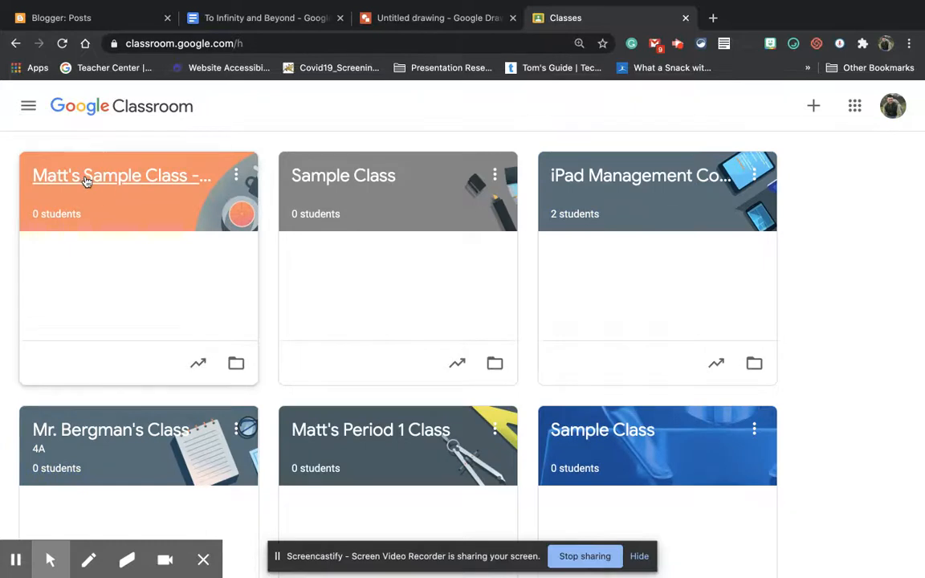
pyautogui.click(87, 182)
pyautogui.click(404, 107)
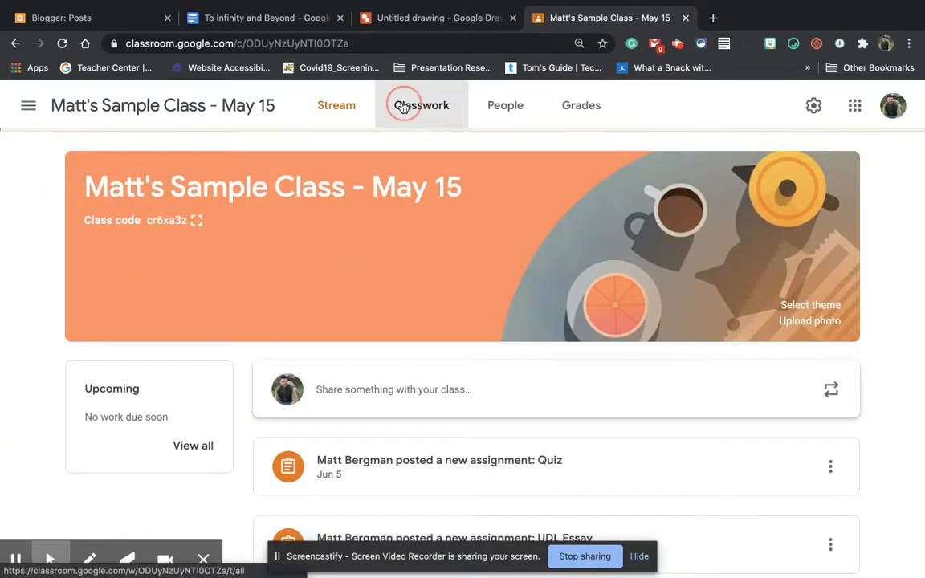
# - Create a new assignment titled "Drag and Drop"
pyautogui.click(313, 167)
pyautogui.click(309, 206)
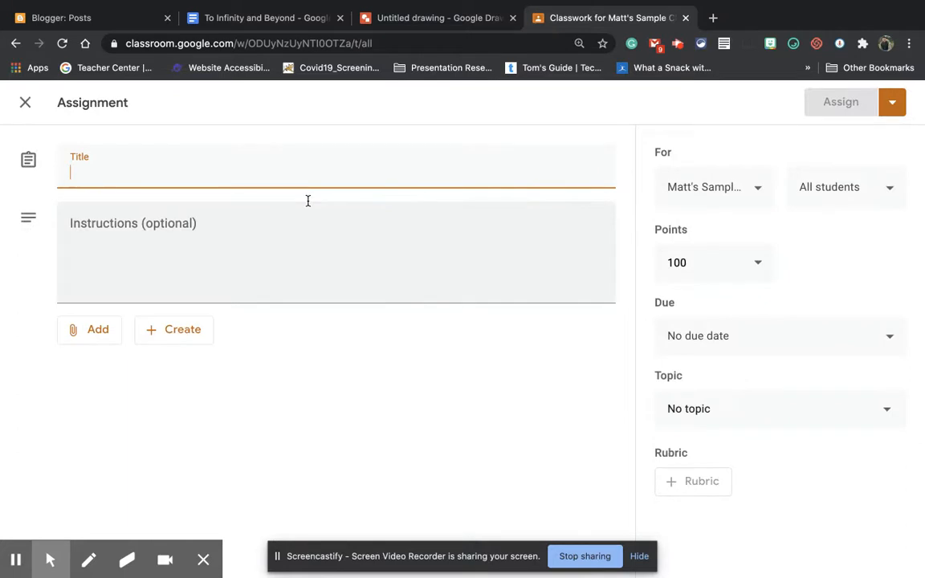
pyautogui.write('Drag and Drop')
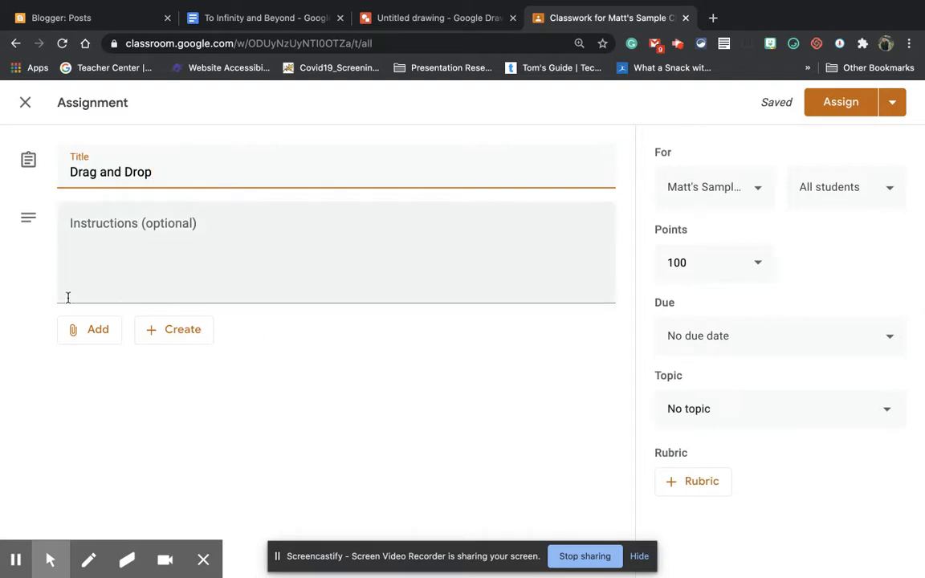
# - Attach the untitled drawing with the dog and orange car from Google Drive to the assignment
pyautogui.click(80, 332)
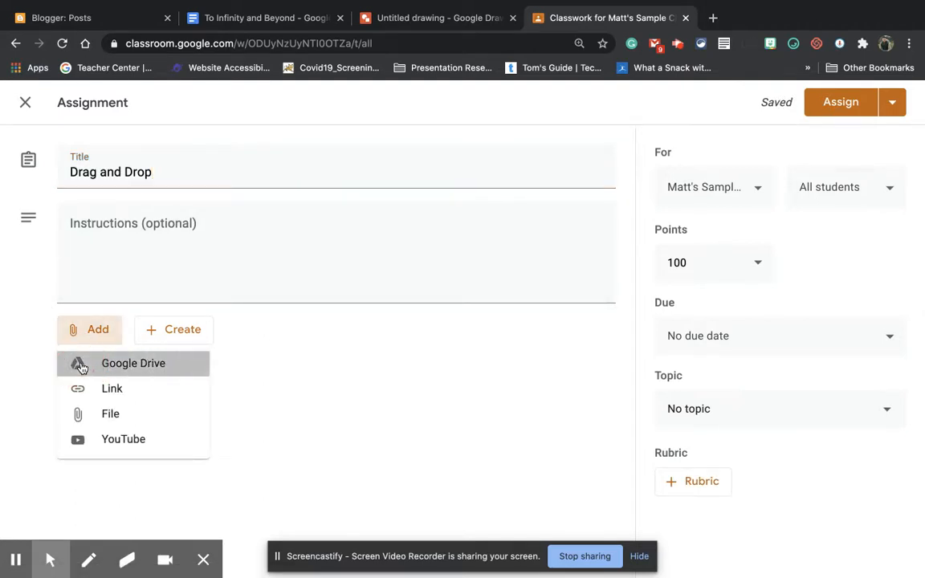
pyautogui.click(81, 365)
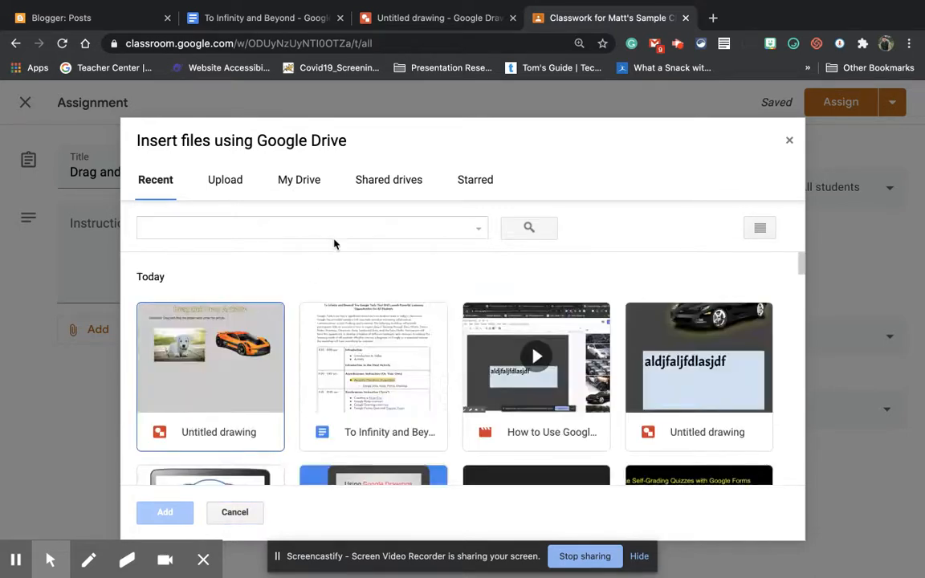
pyautogui.click(237, 310)
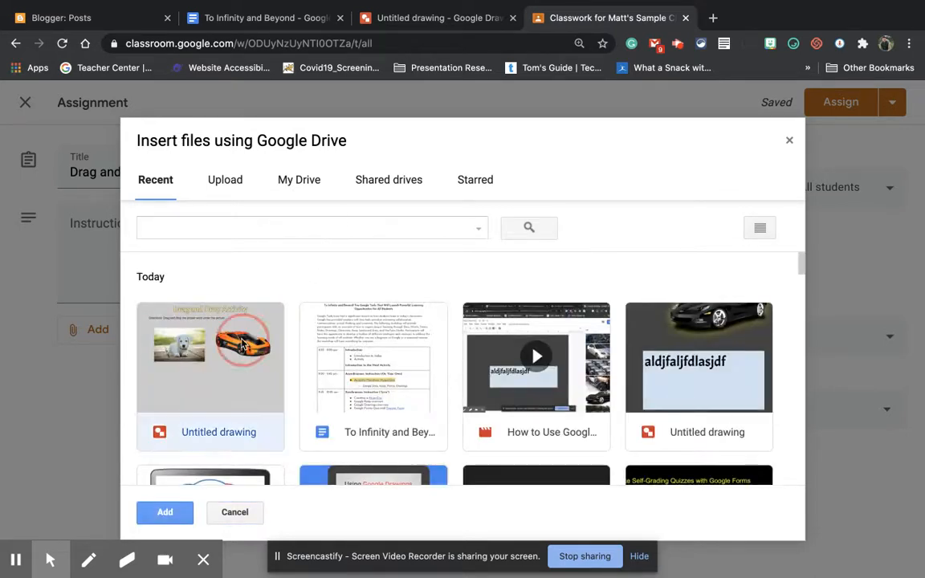
pyautogui.click(175, 522)
# - Set the attached drawing to make a copy for each student and post the assignment
pyautogui.click(458, 397)
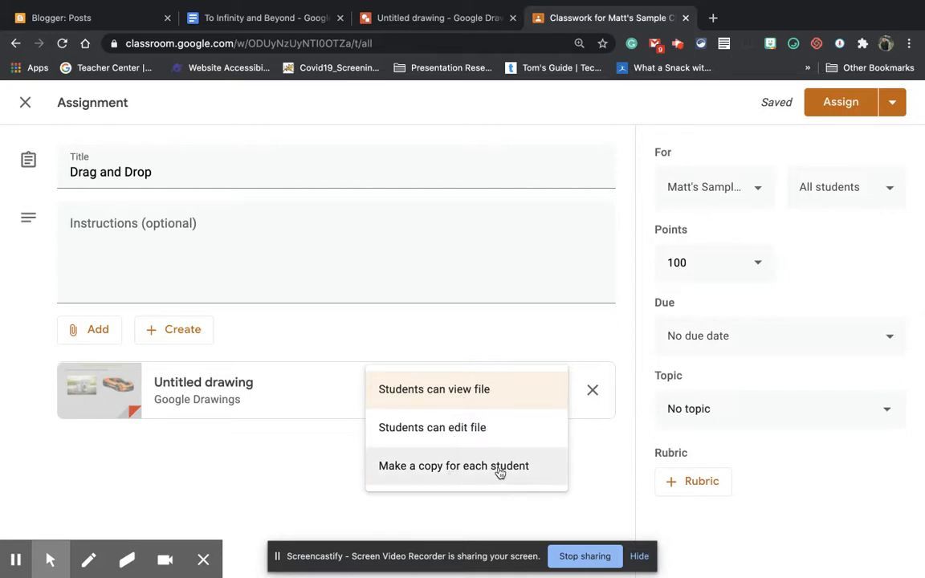
pyautogui.click(443, 480)
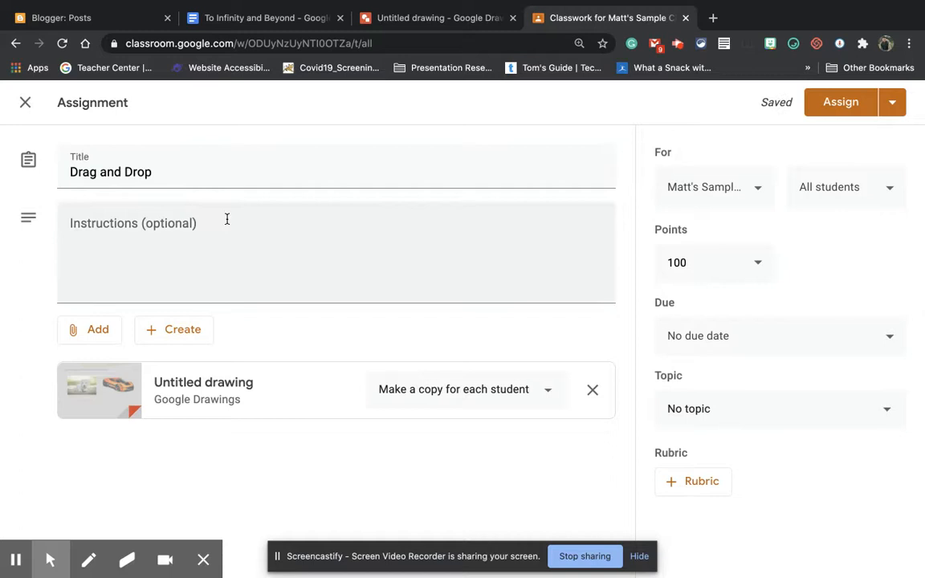
pyautogui.click(840, 102)
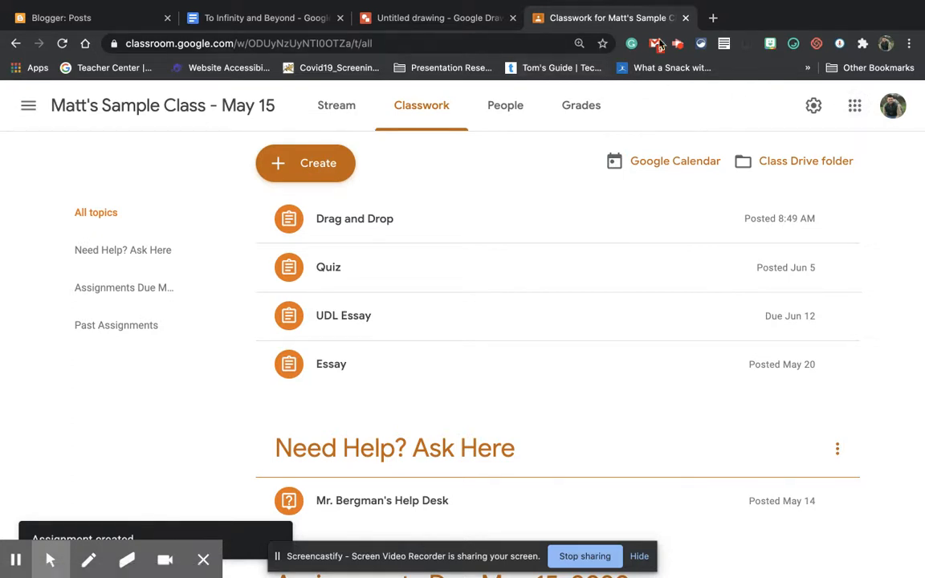
# - Return to the drawing in Google Drawings, share it unnamed with anyone with the link, and copy the sharing link
pyautogui.click(475, 19)
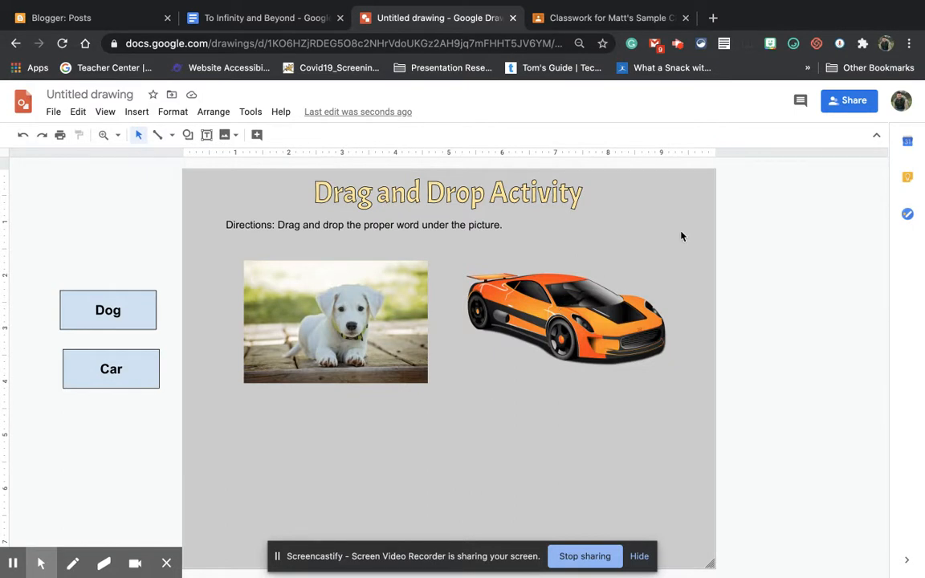
pyautogui.click(853, 104)
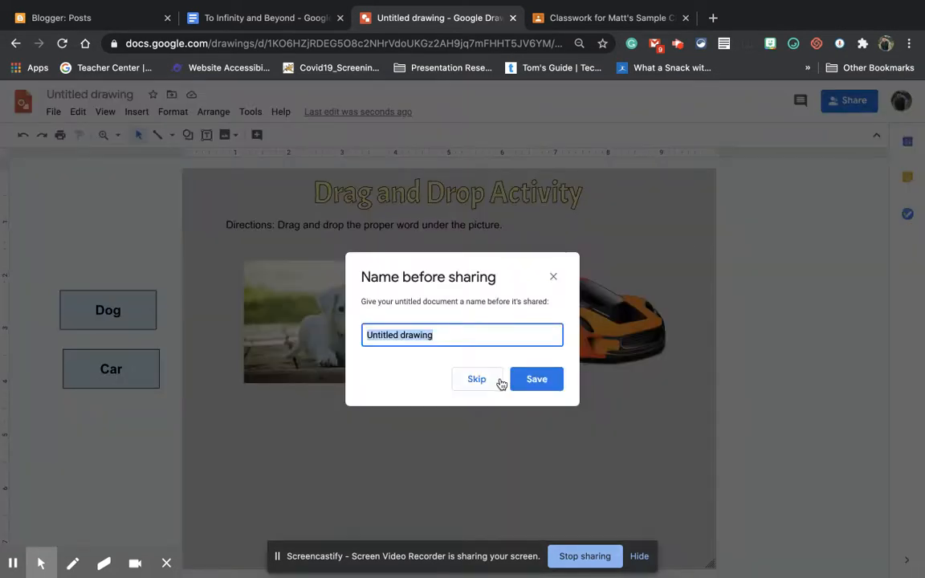
pyautogui.click(485, 380)
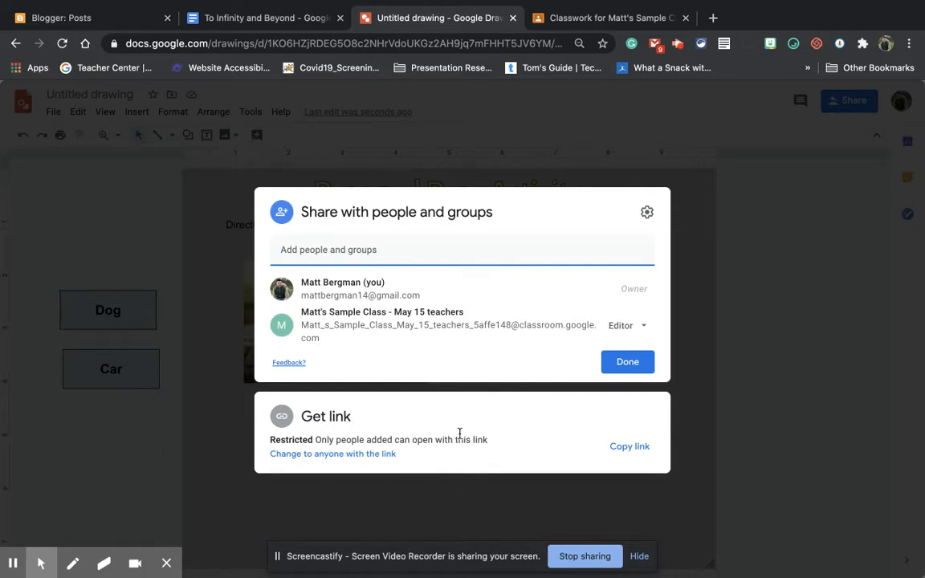
pyautogui.click(338, 456)
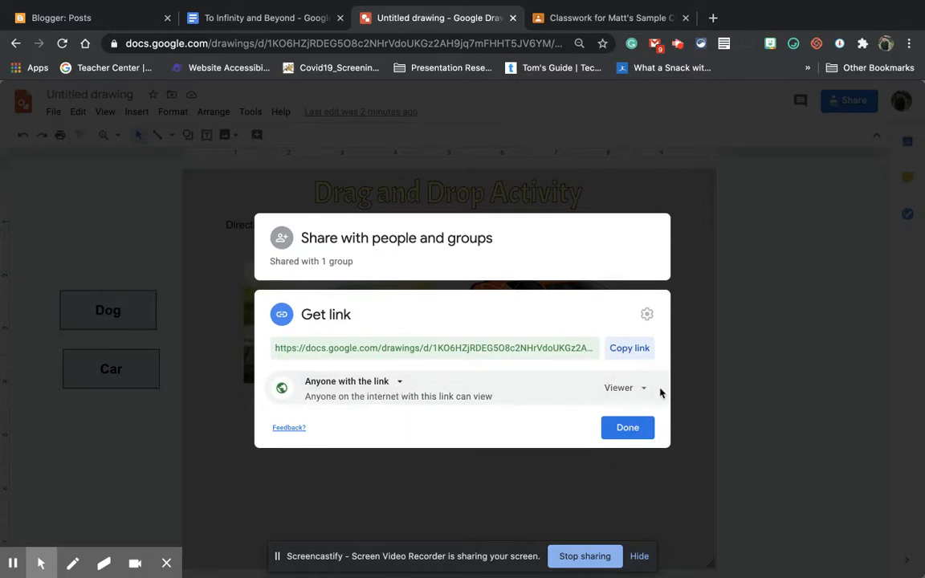
pyautogui.click(639, 351)
pyautogui.click(627, 431)
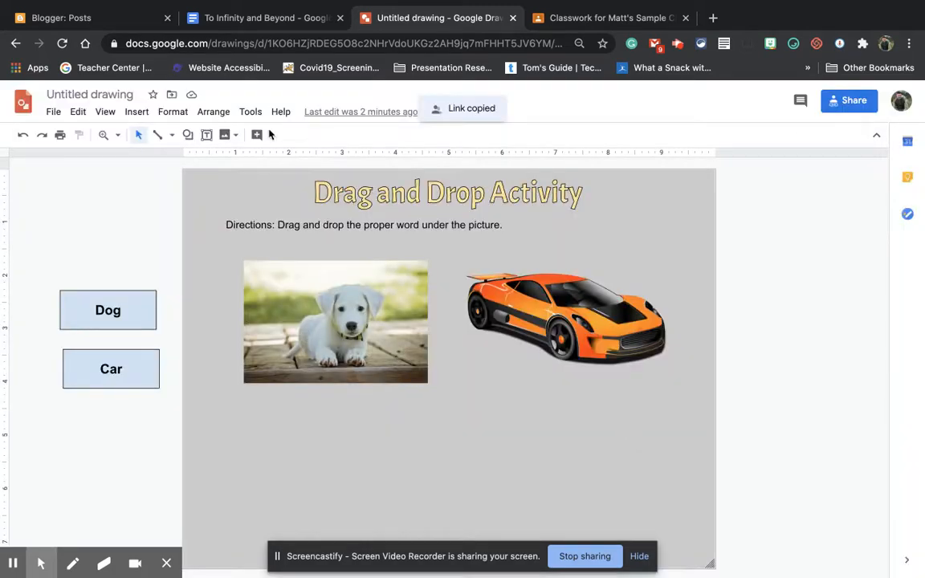
# - Switch to the To Infinity and Beyond document, create a new Google Docs document from it, and paste the drawing's link there
pyautogui.click(267, 18)
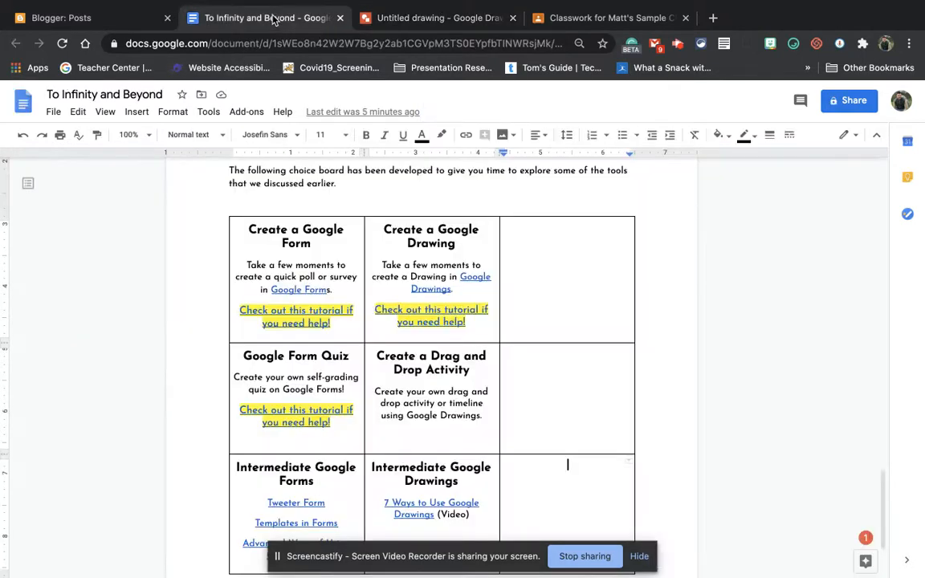
pyautogui.click(53, 114)
pyautogui.moveTo(74, 167)
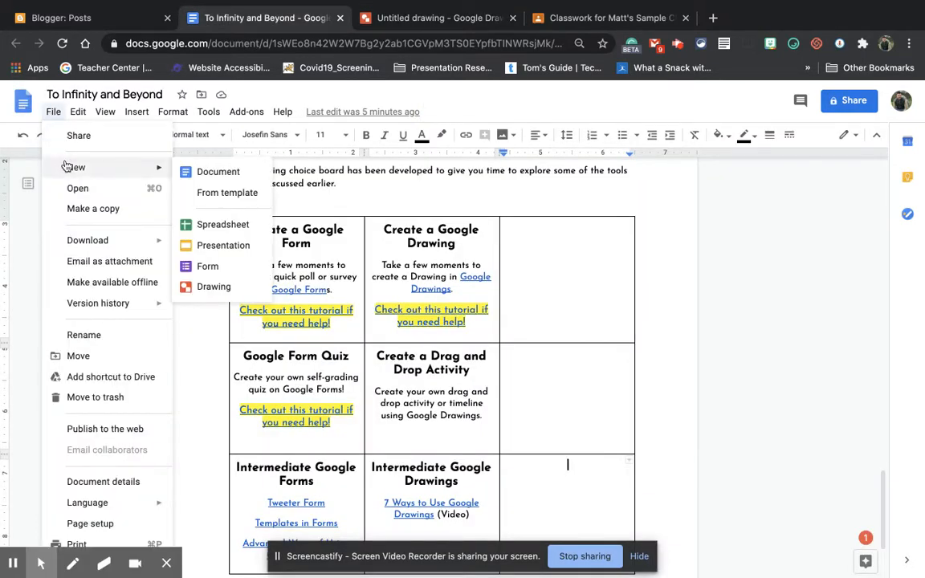
pyautogui.click(190, 175)
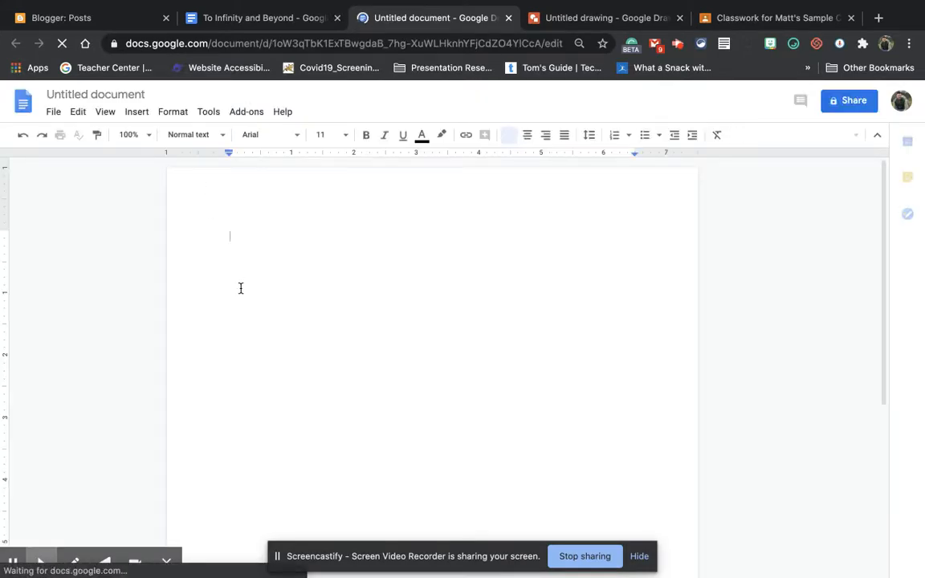
pyautogui.hotkey('ctrl', 'v')
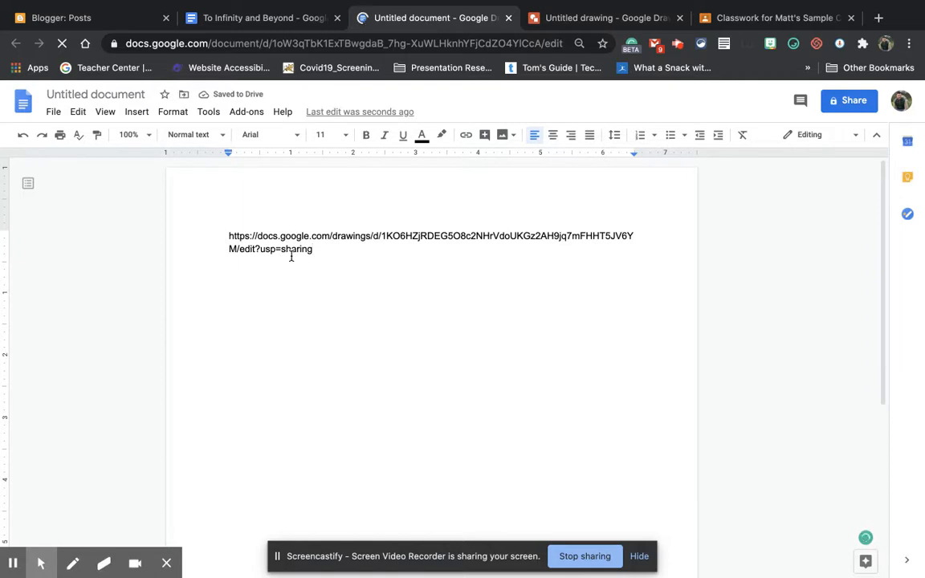
pyautogui.scroll(2, 292, 255)
pyautogui.hscroll(3, 291, 255)
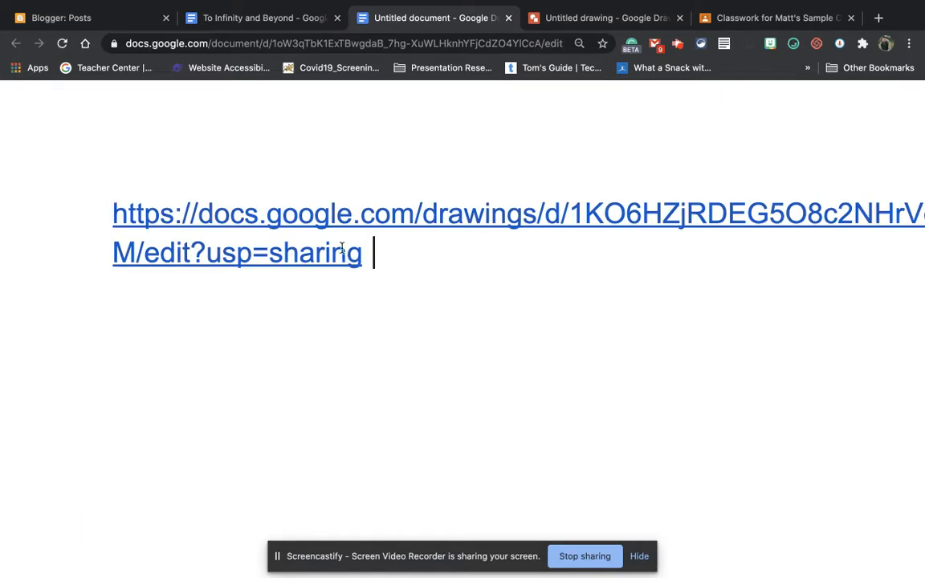
# - Open the drawing through the pasted link to check where it leads, and close it again
pyautogui.moveTo(371, 206)
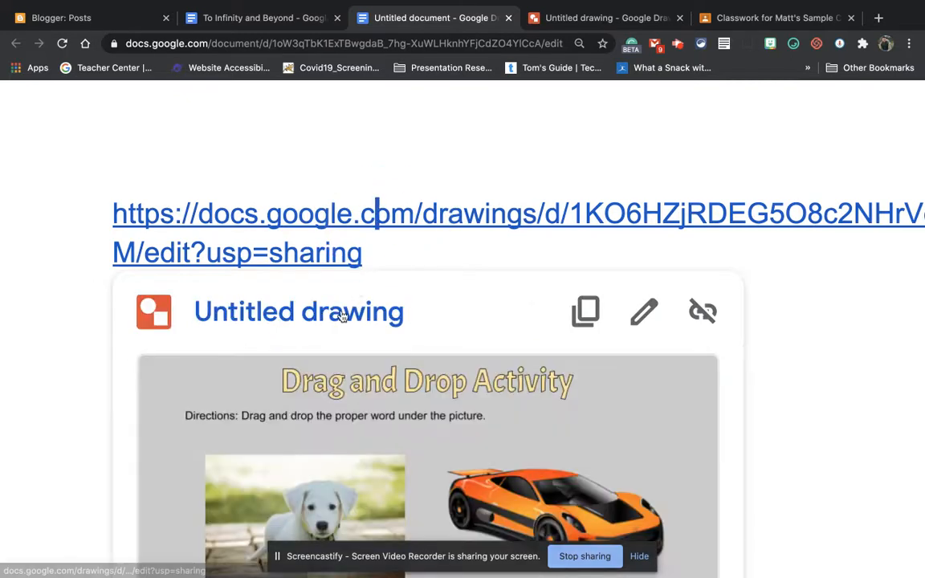
pyautogui.click(343, 313)
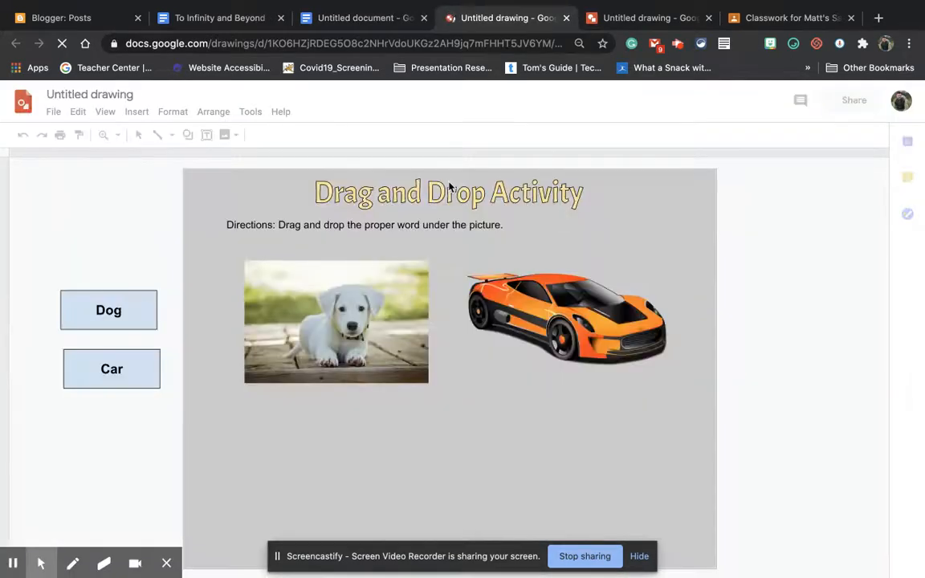
pyautogui.click(566, 18)
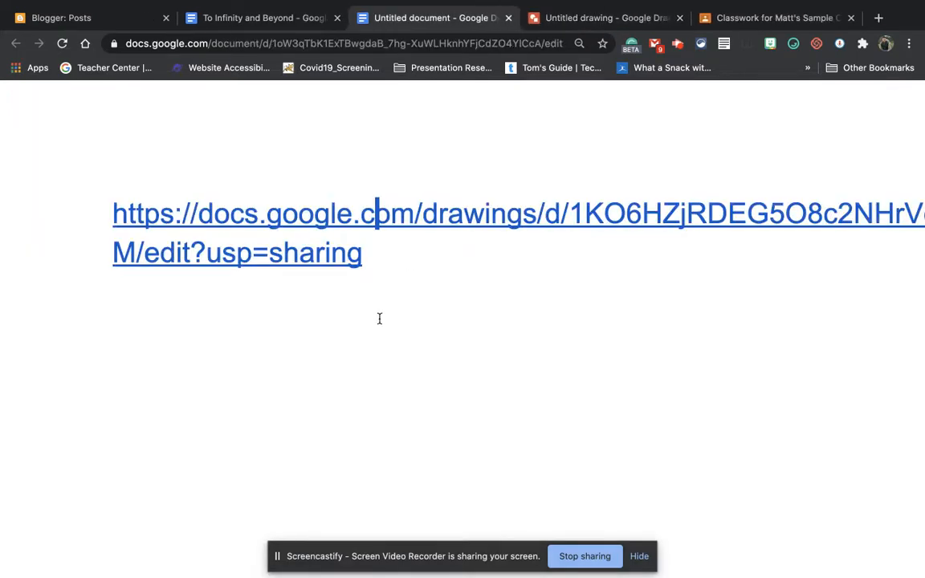
# - Remove the hyperlink from the pasted address and replace its ending "edit?usp=sharing" with "copy"
pyautogui.click(367, 257)
pyautogui.click(352, 212)
pyautogui.click(705, 317)
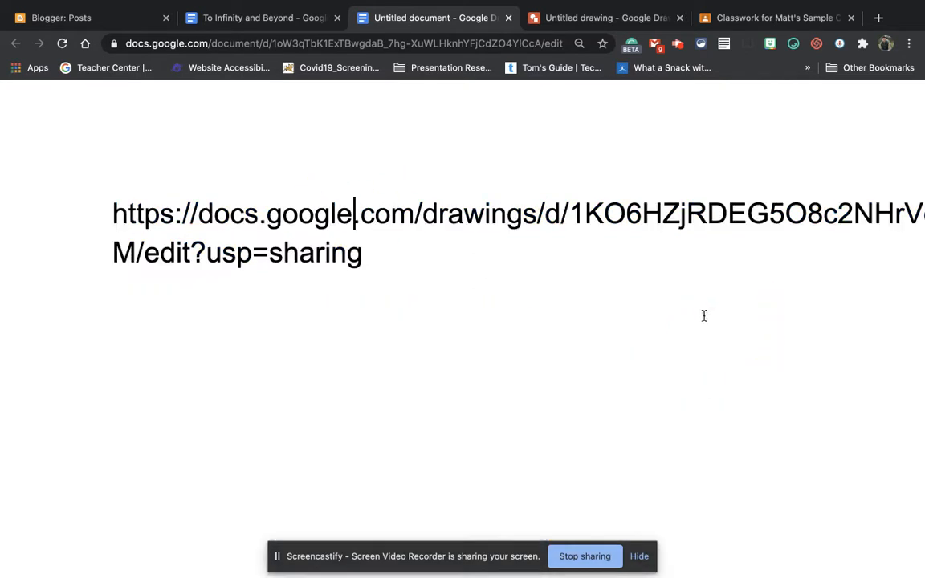
pyautogui.moveTo(360, 255); pyautogui.dragTo(152, 257)
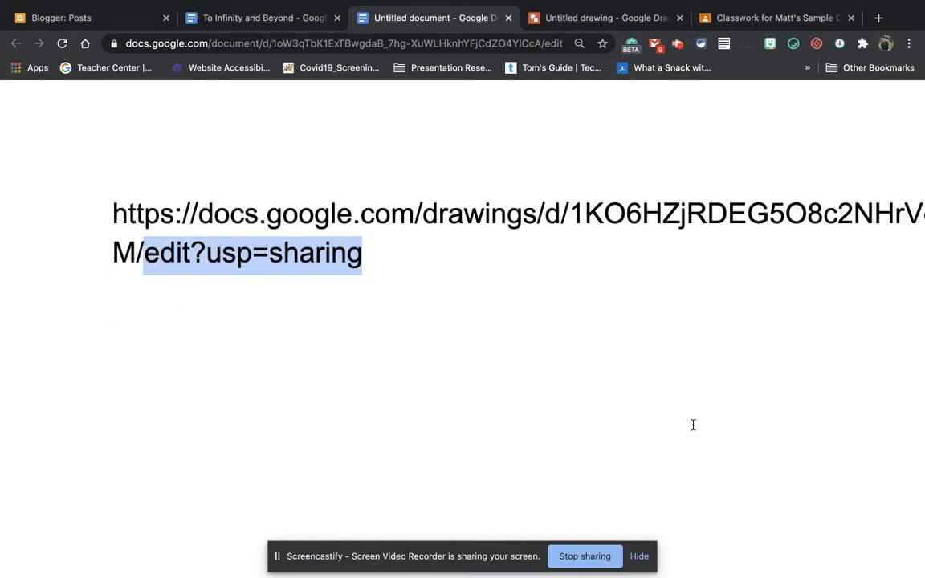
pyautogui.press('BackSpace')
pyautogui.write('copy')
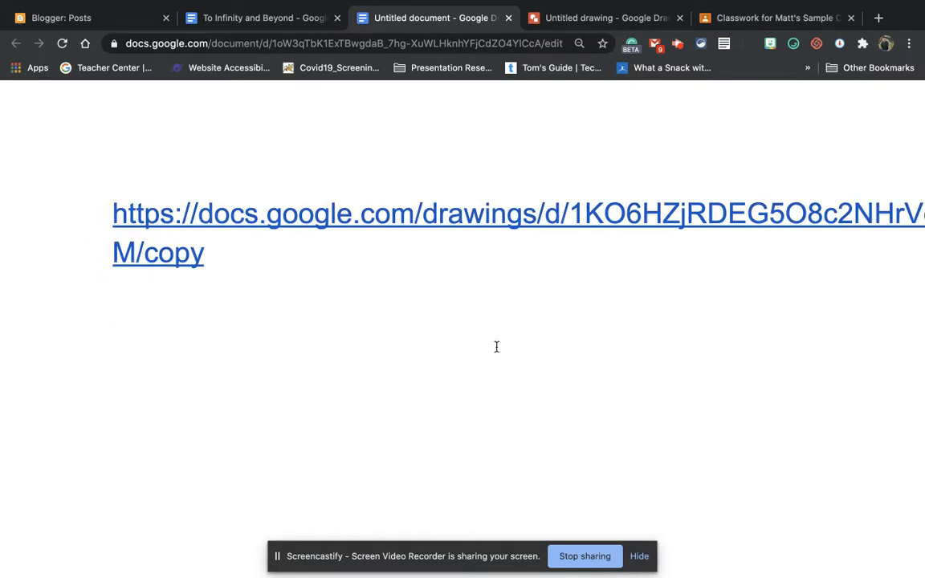
# - Follow the edited link and make a copy of the drawing
pyautogui.moveTo(397, 220)
pyautogui.click(353, 307)
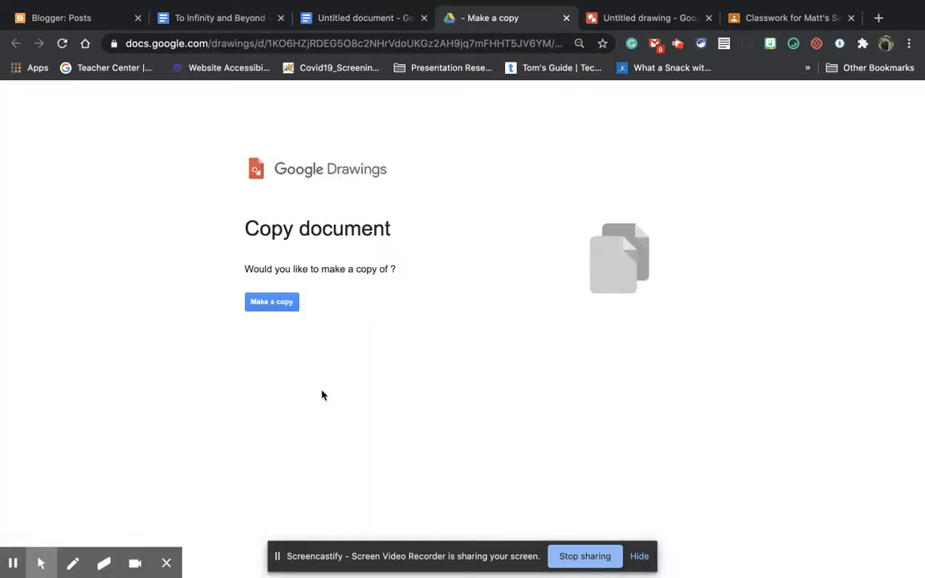
pyautogui.click(279, 309)
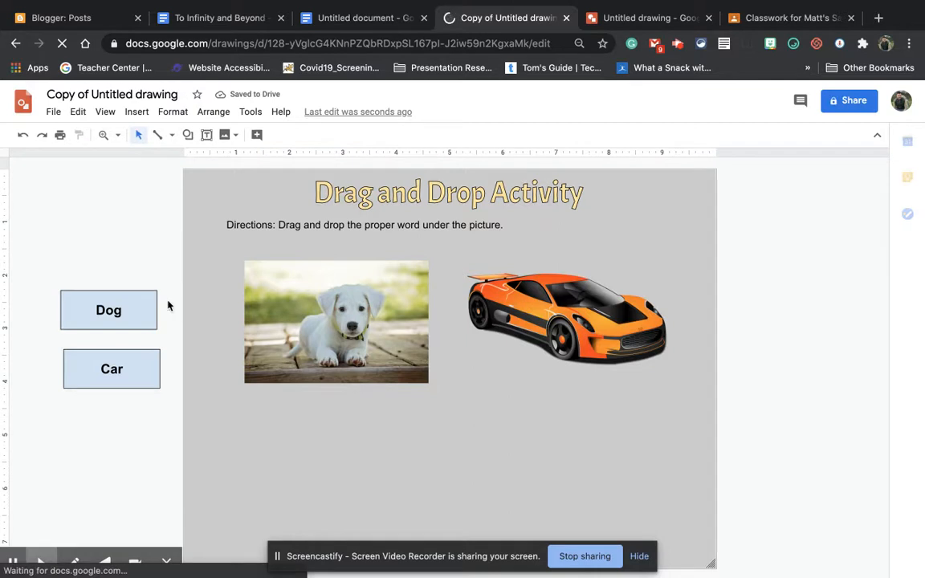
# - In the copied drawing, move the "Dog" label under the puppy picture and the "Car" label under the car picture
pyautogui.moveTo(144, 291); pyautogui.dragTo(384, 394)
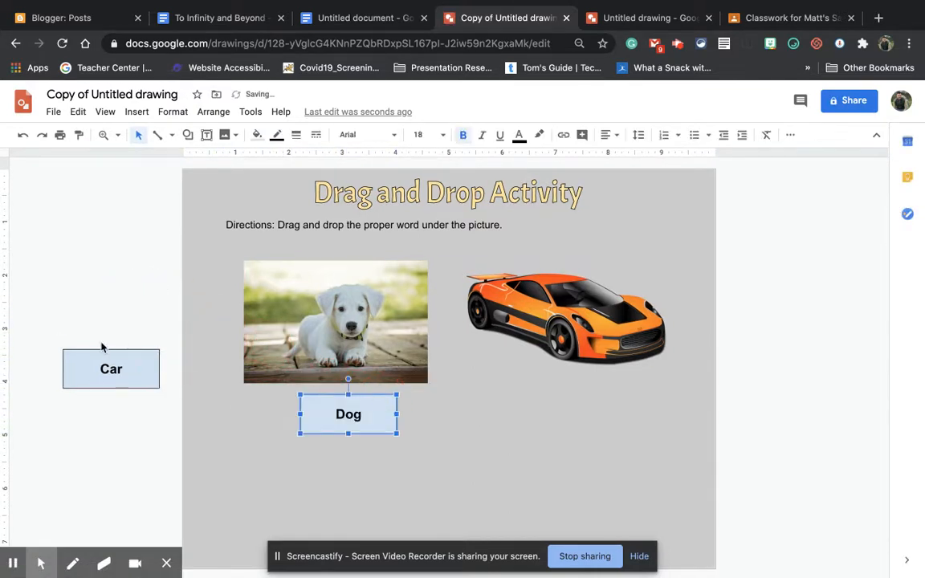
pyautogui.moveTo(102, 353)
pyautogui.mouseDown()
pyautogui.moveTo(553, 390)
pyautogui.moveTo(573, 407)
pyautogui.mouseUp()
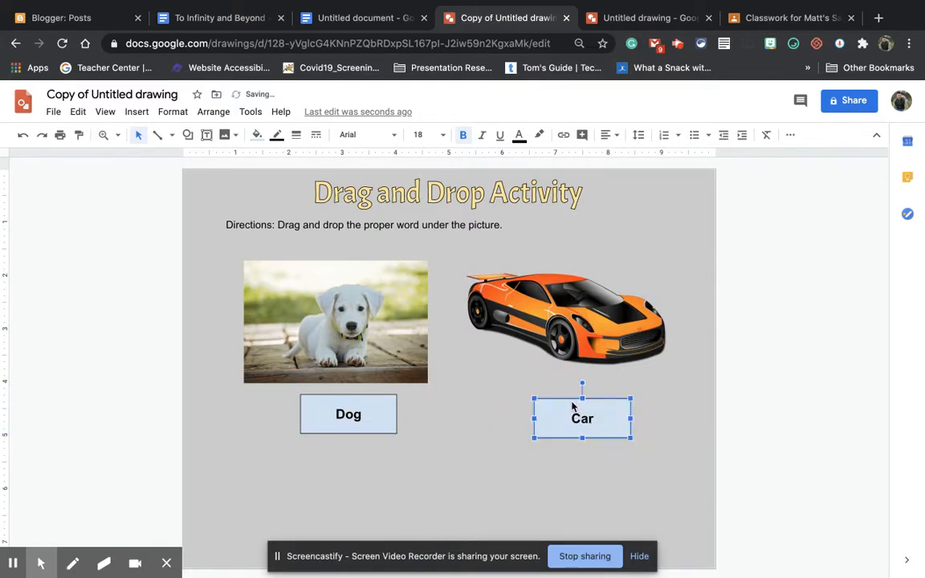
pyautogui.click(669, 409)
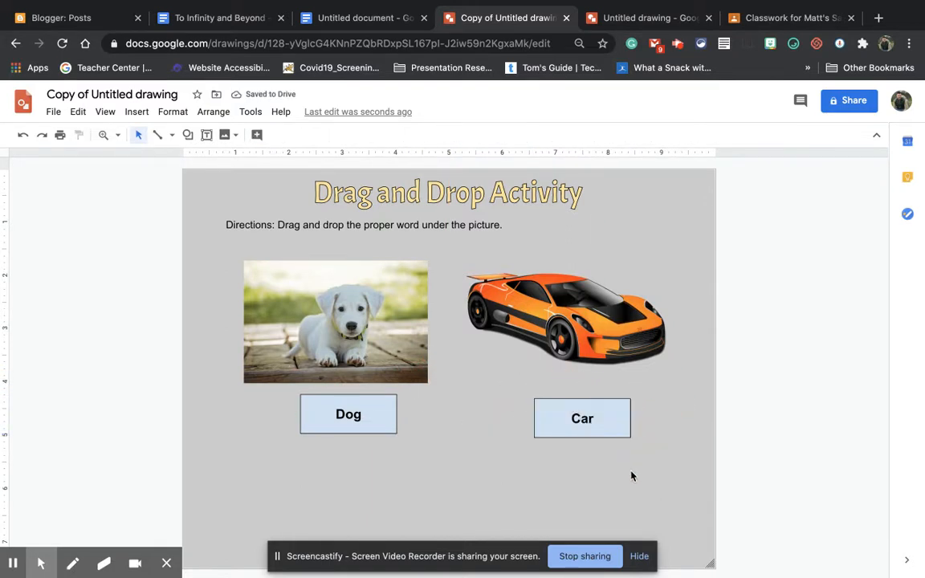